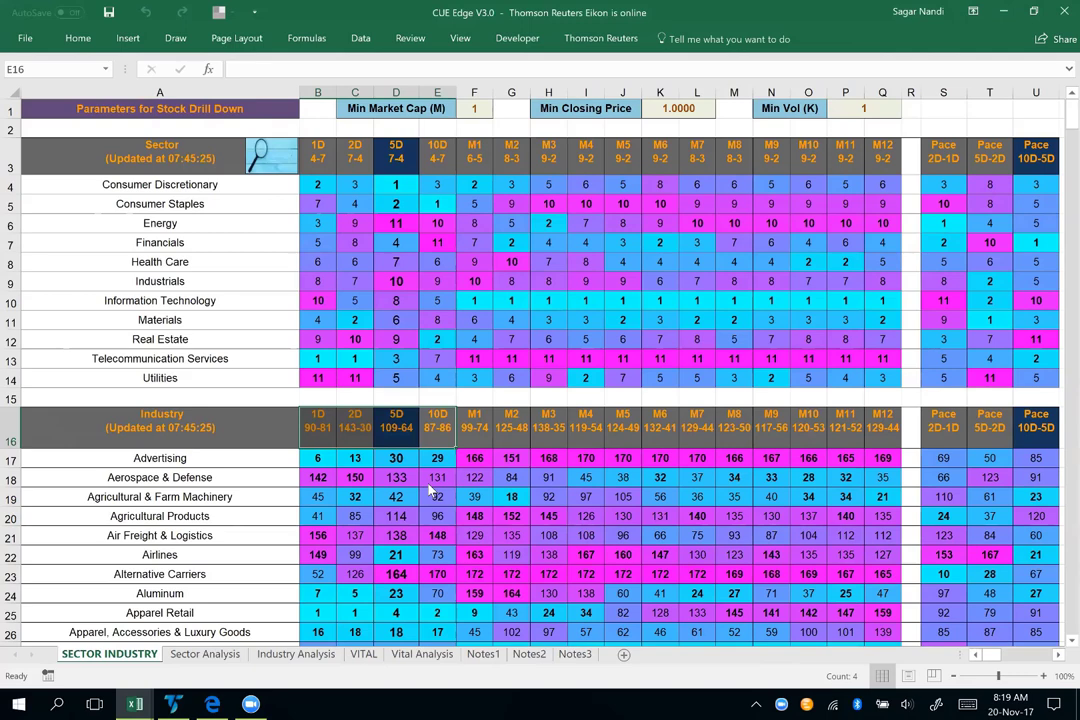
Examine the sectors' 5D ranks, focusing on Consumer Discretionary, Consumer Staples and Energy.
click(395, 185)
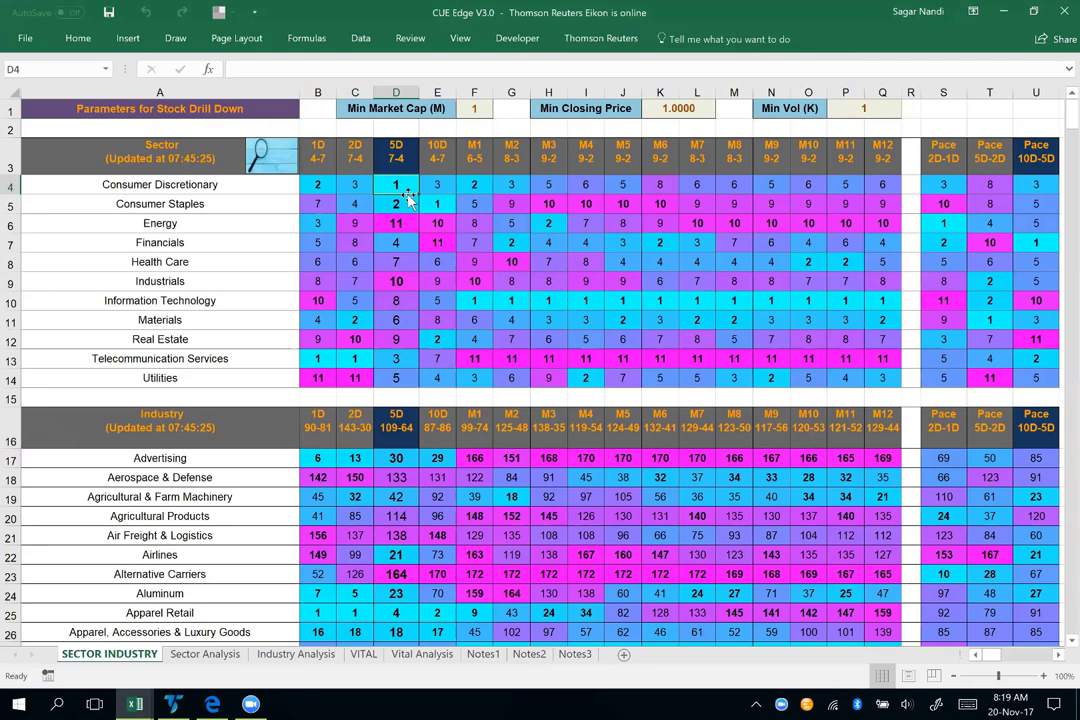
click(405, 223)
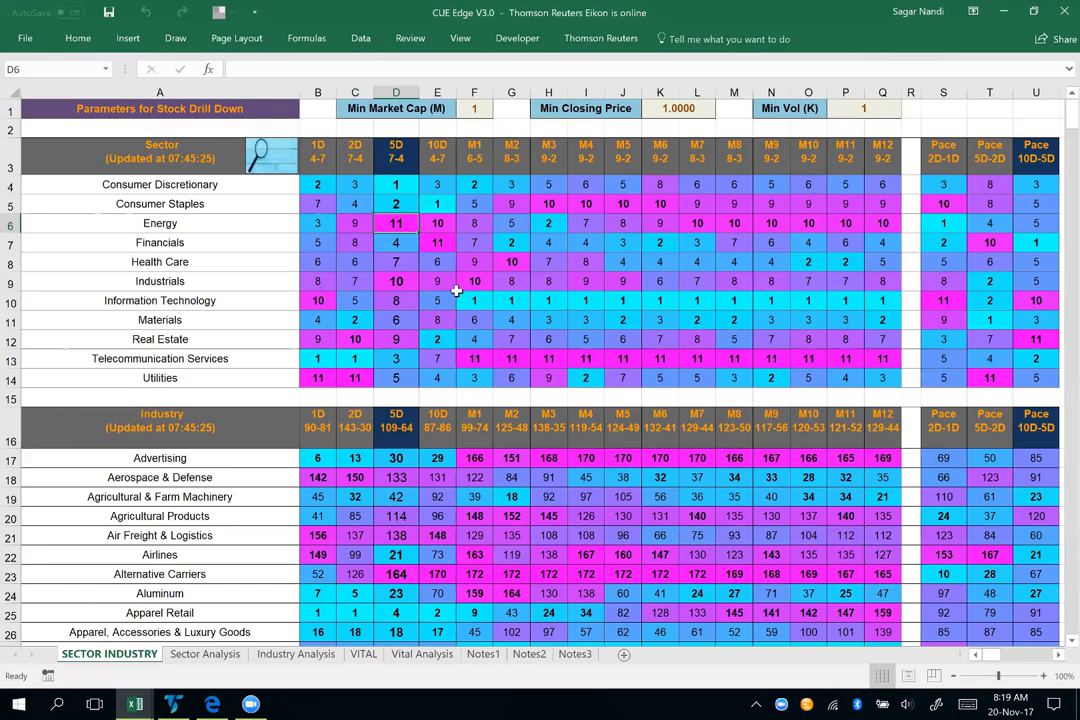
click(397, 184)
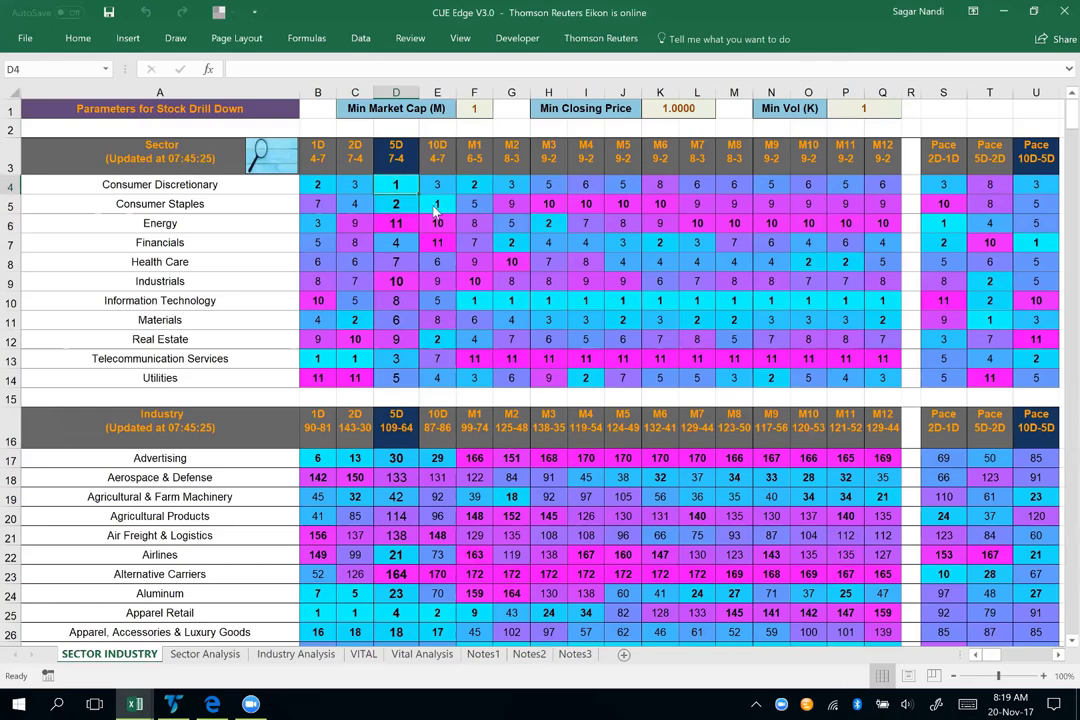
click(397, 223)
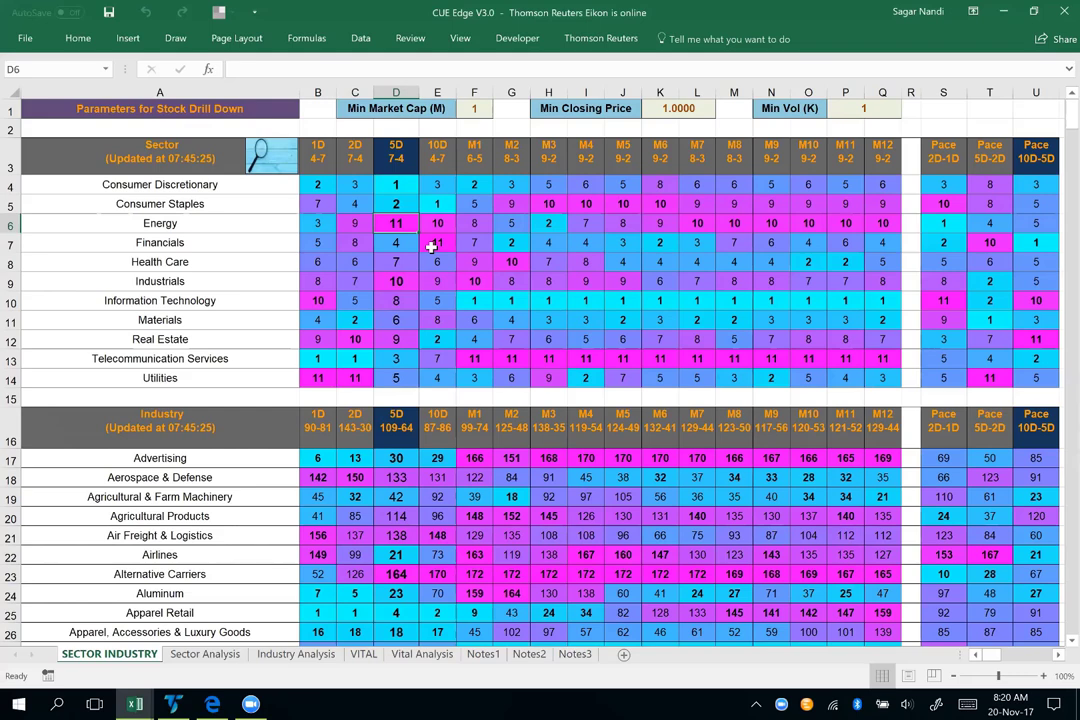
drag(388, 152, 393, 381)
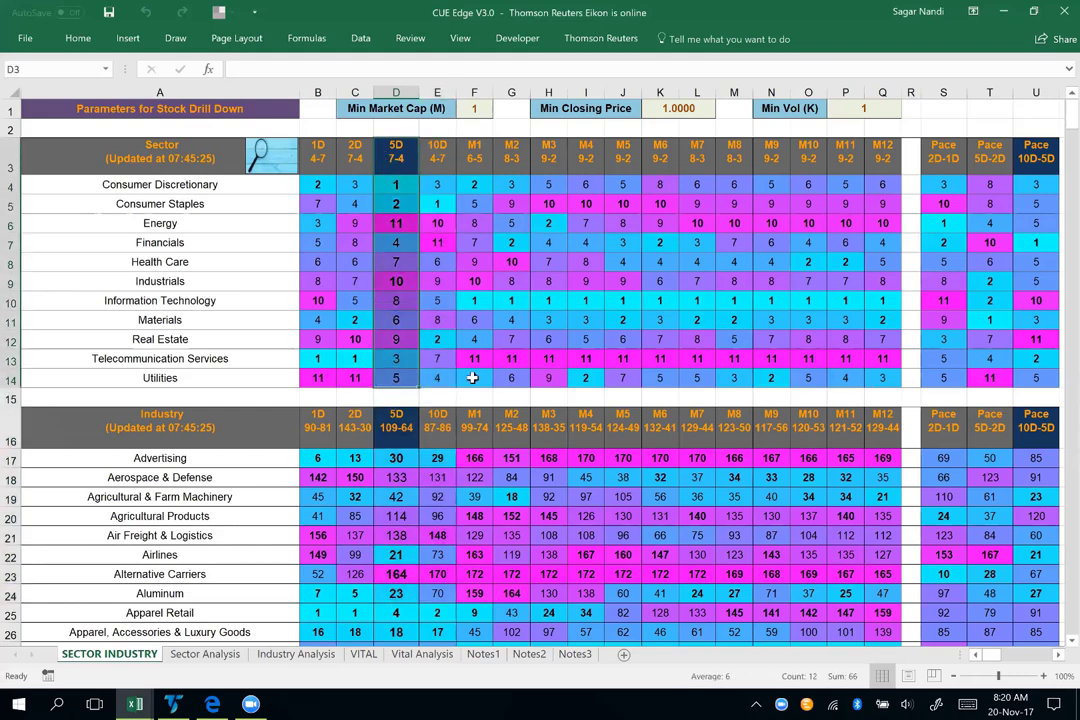
click(398, 183)
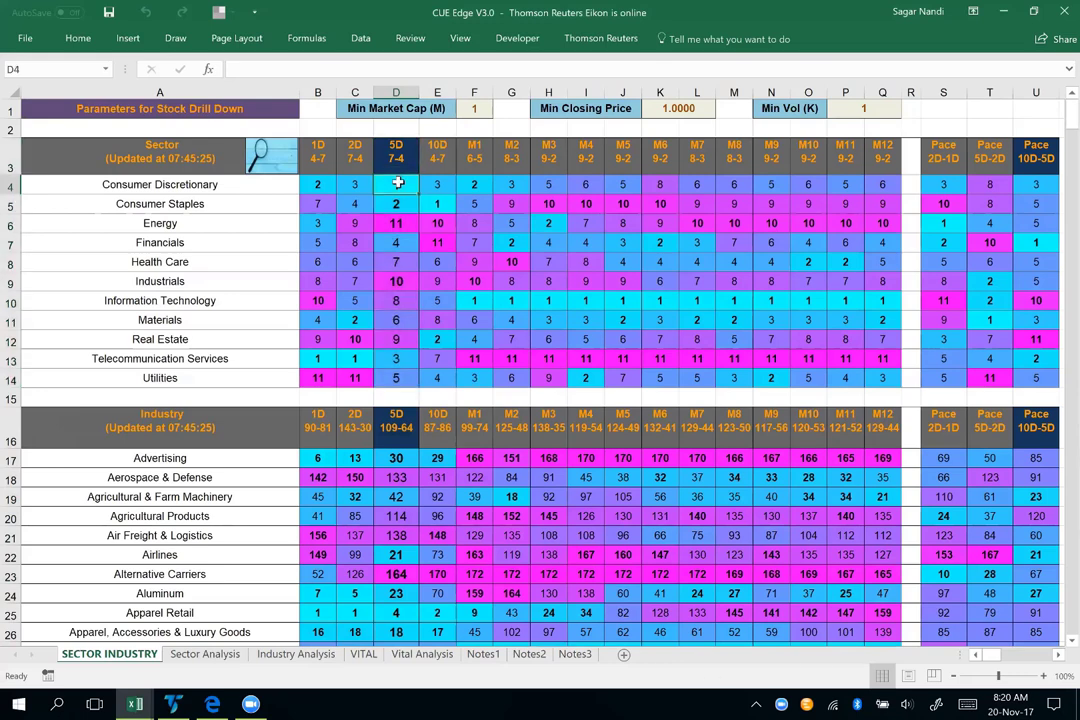
drag(398, 183, 398, 205)
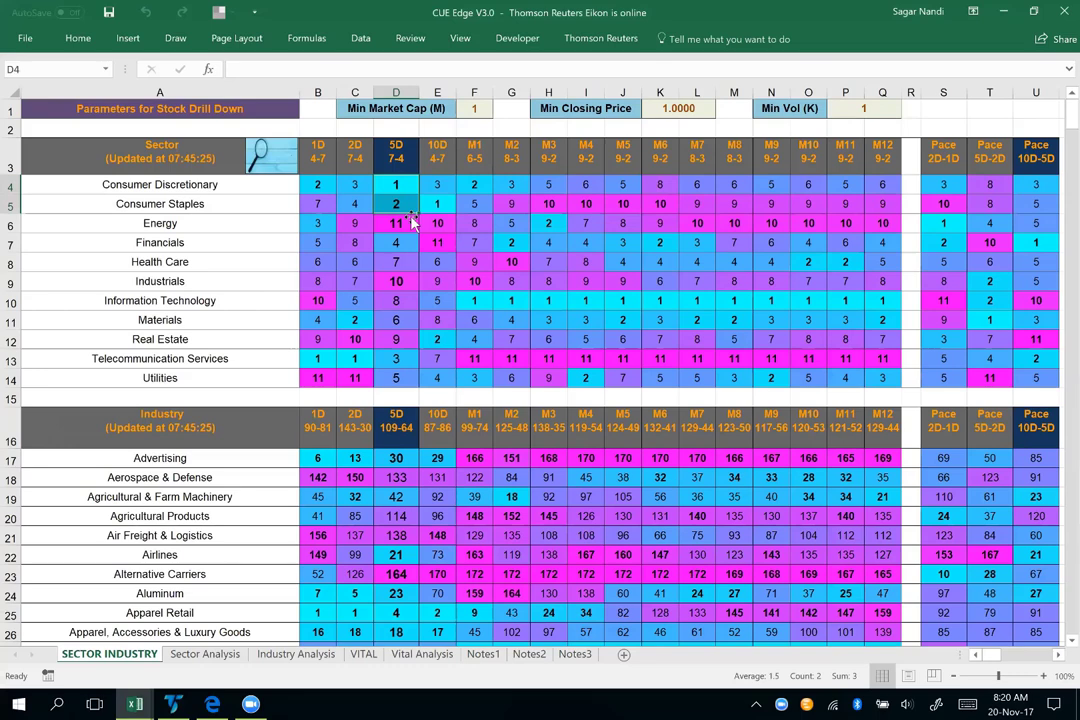
Compare the Consumer Staples and Consumer Discretionary ranks across the periods from M12 up to 5D.
click(881, 202)
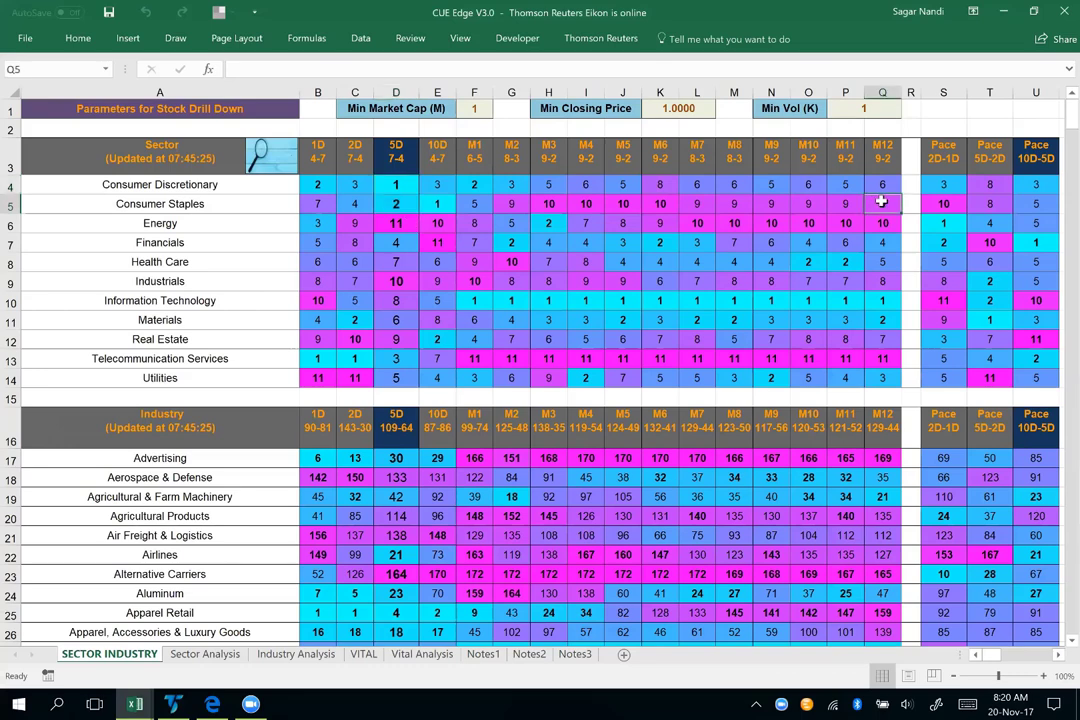
drag(881, 202, 512, 200)
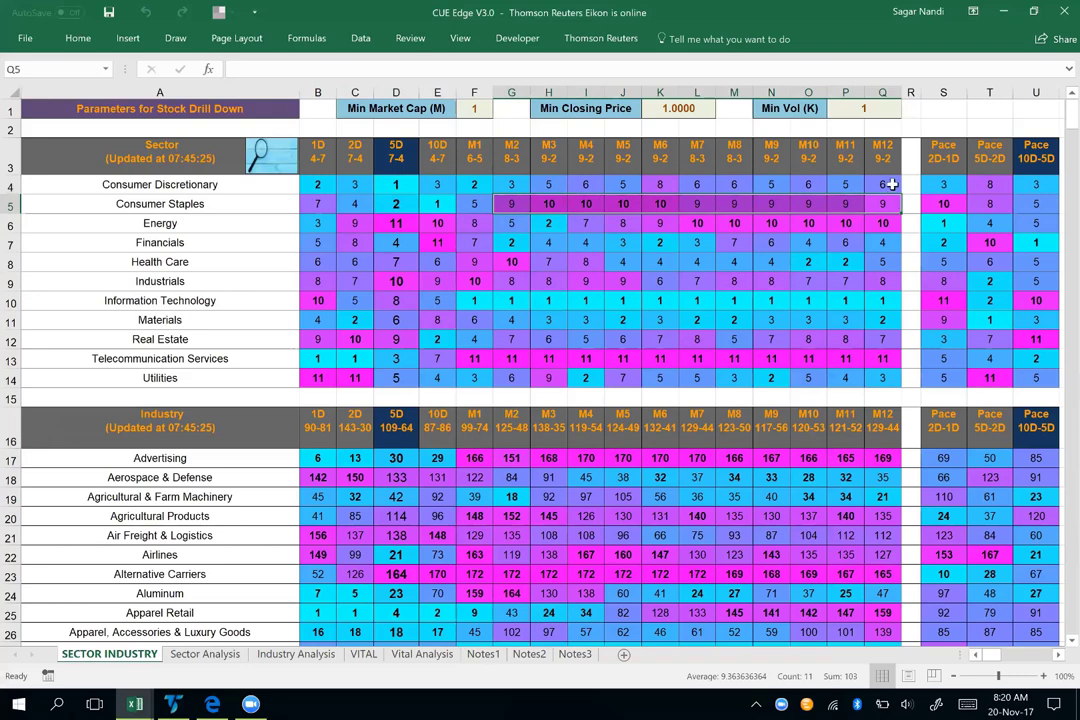
drag(887, 184, 393, 201)
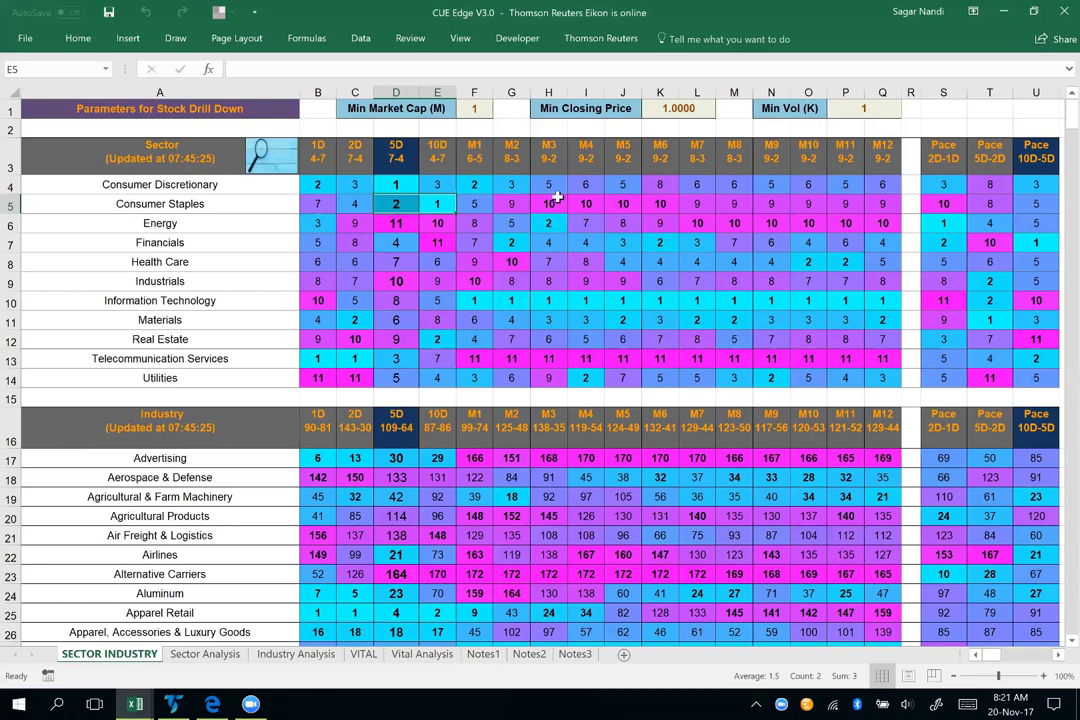
Switch to the Edge browser, mark the Leisure Products bar with a pink arrow and underline its AOBC.O note with pink arrows.
key(alt+Tab)
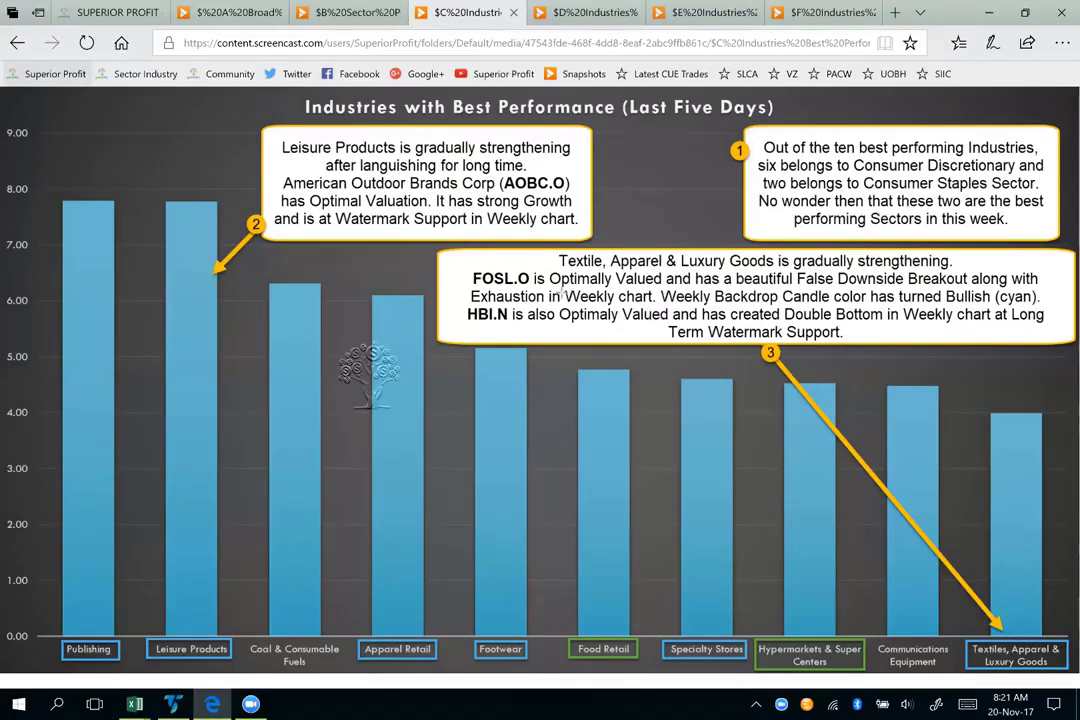
drag(235, 218, 195, 273)
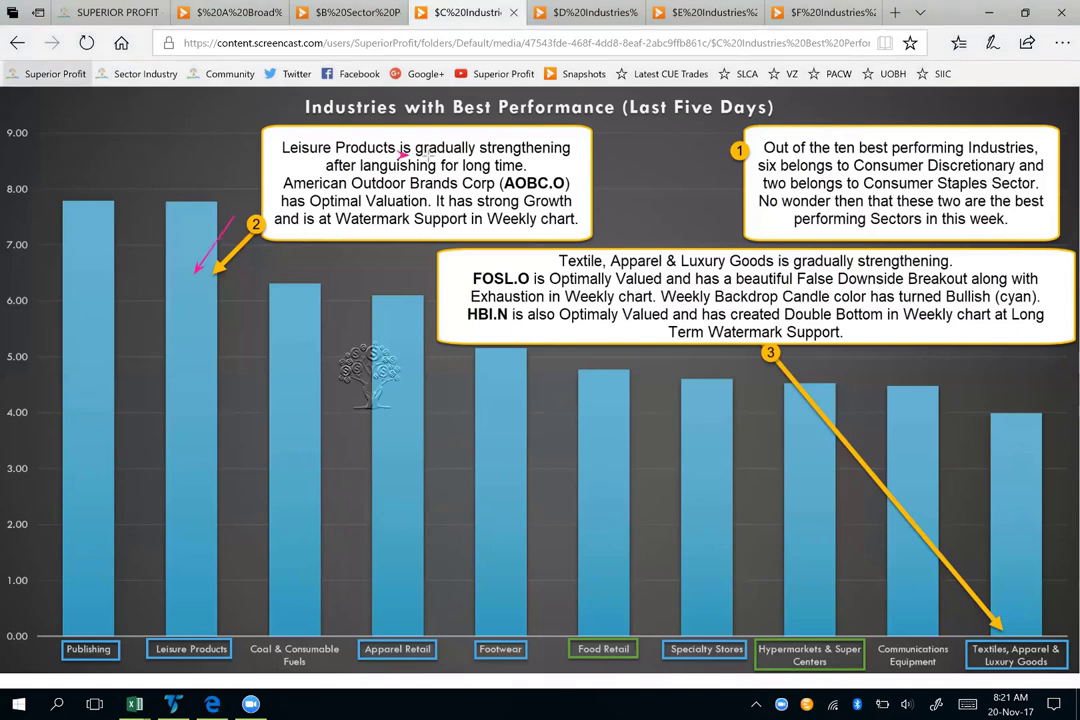
drag(400, 155, 553, 157)
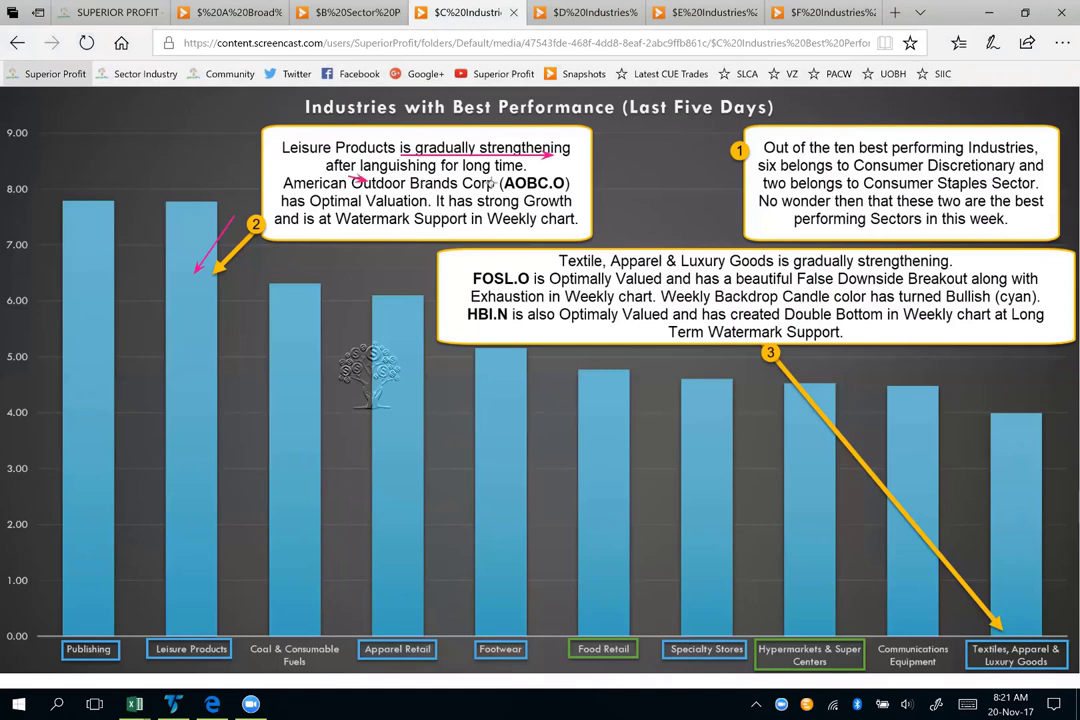
drag(350, 176, 522, 174)
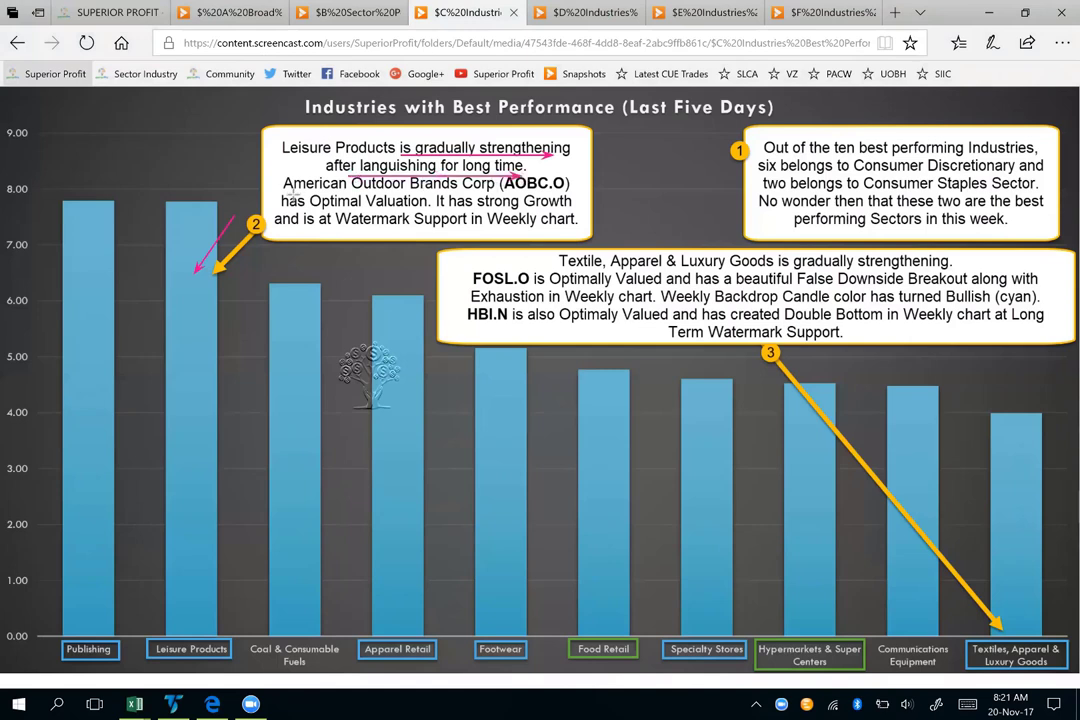
drag(289, 197, 535, 196)
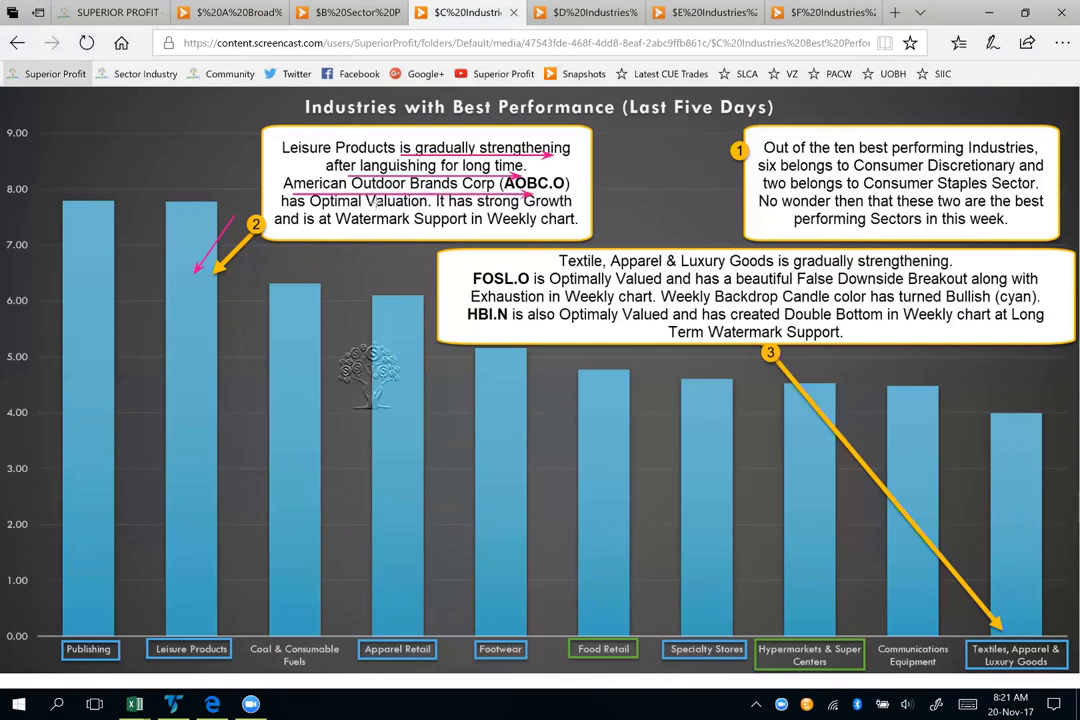
drag(310, 208, 420, 209)
drag(421, 210, 531, 208)
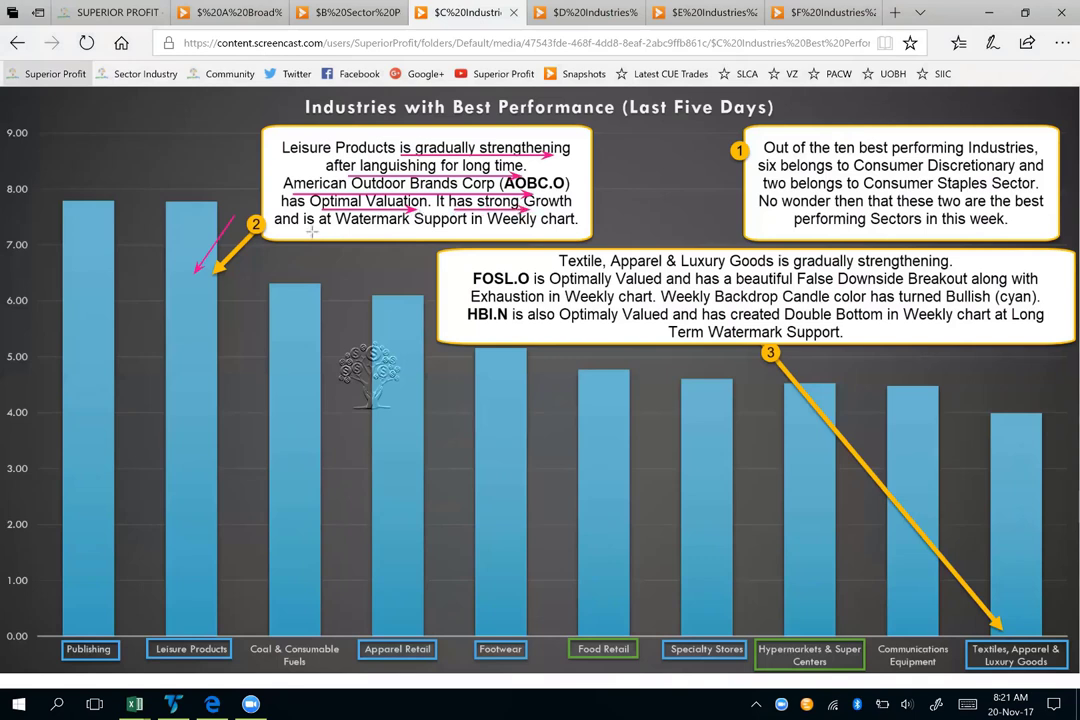
drag(310, 231, 538, 230)
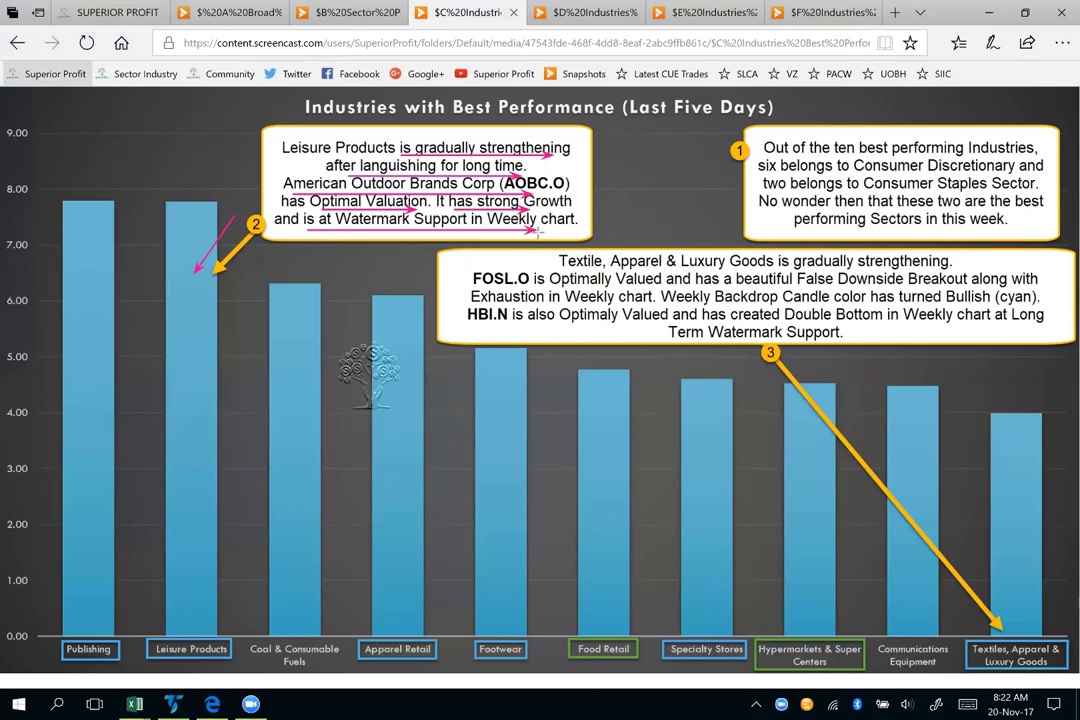
Switch back to Excel and sort the sectors in the Sector Analysis sheet by 5D rank from smallest to largest.
key(alt+Tab)
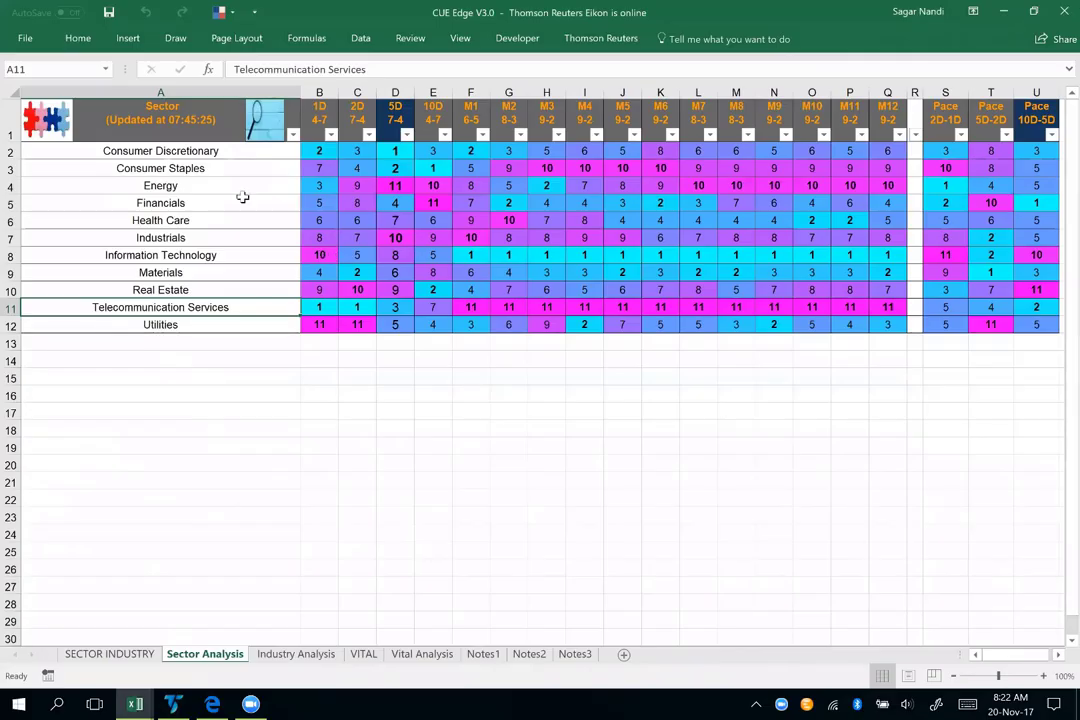
click(196, 151)
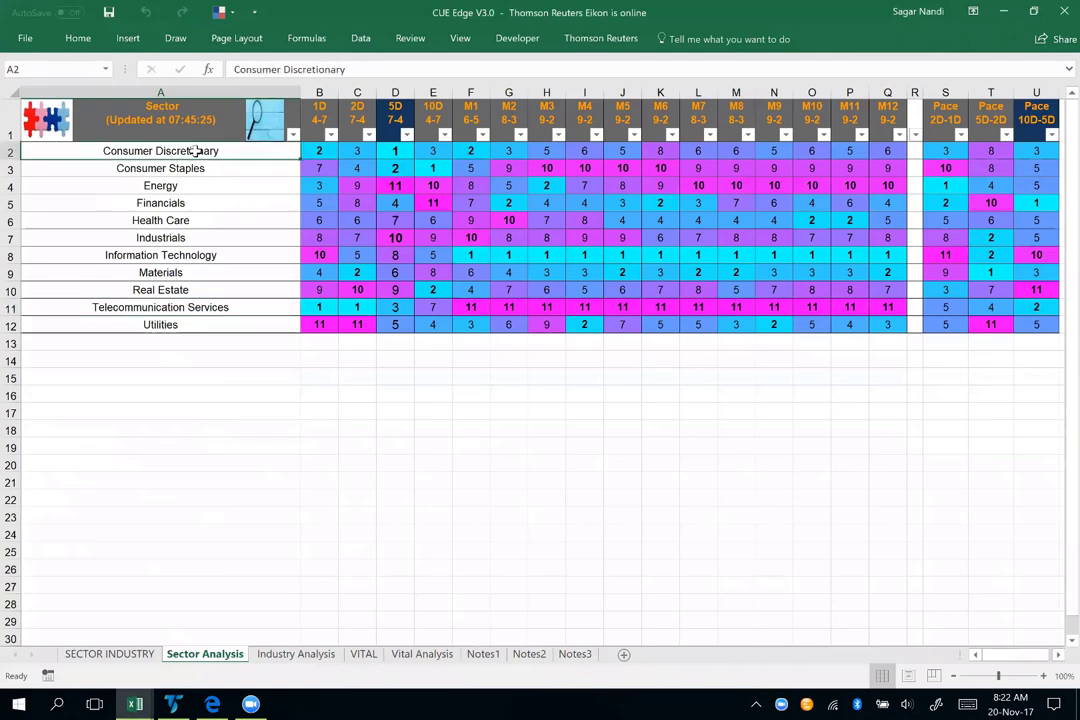
click(406, 134)
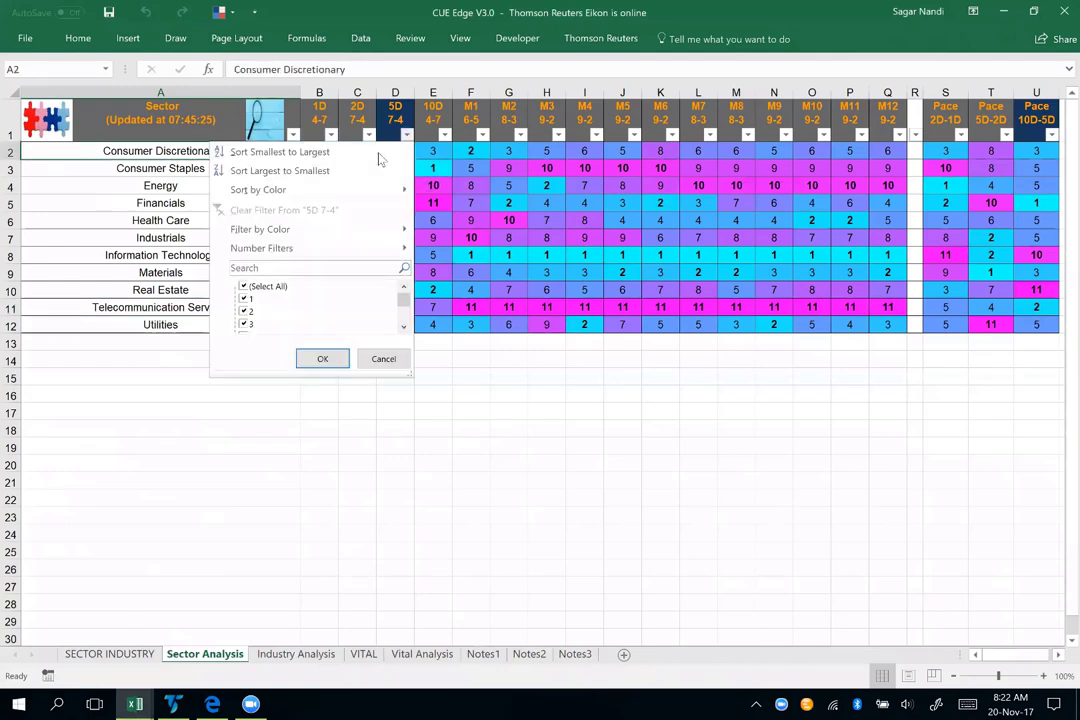
key(Escape)
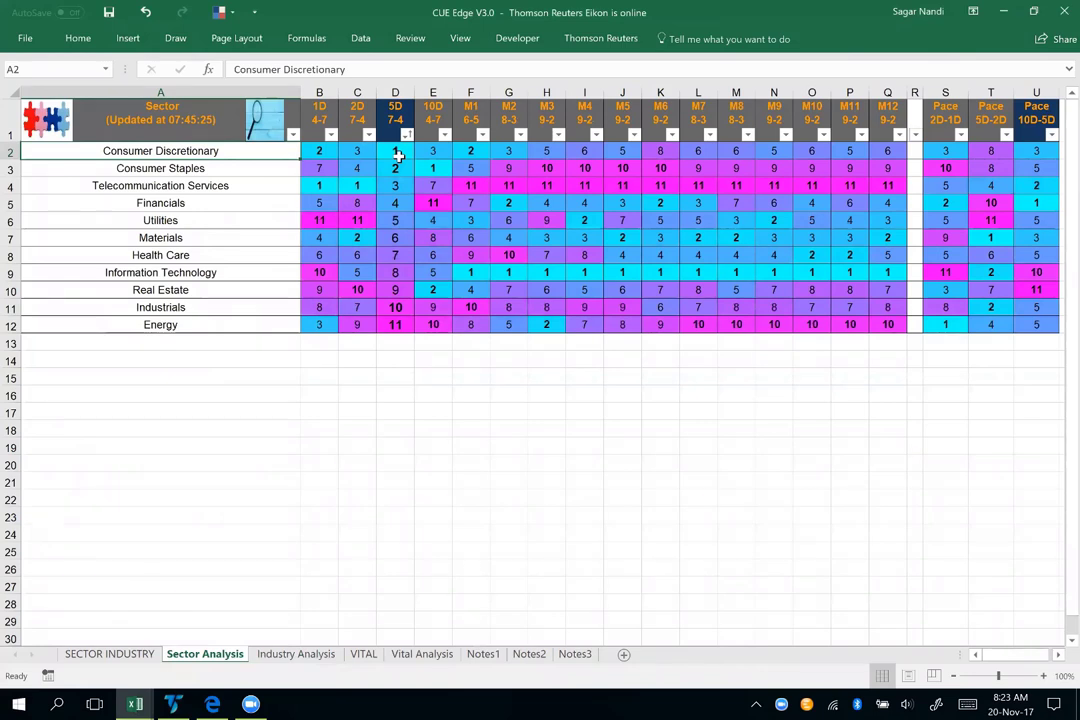
click(396, 156)
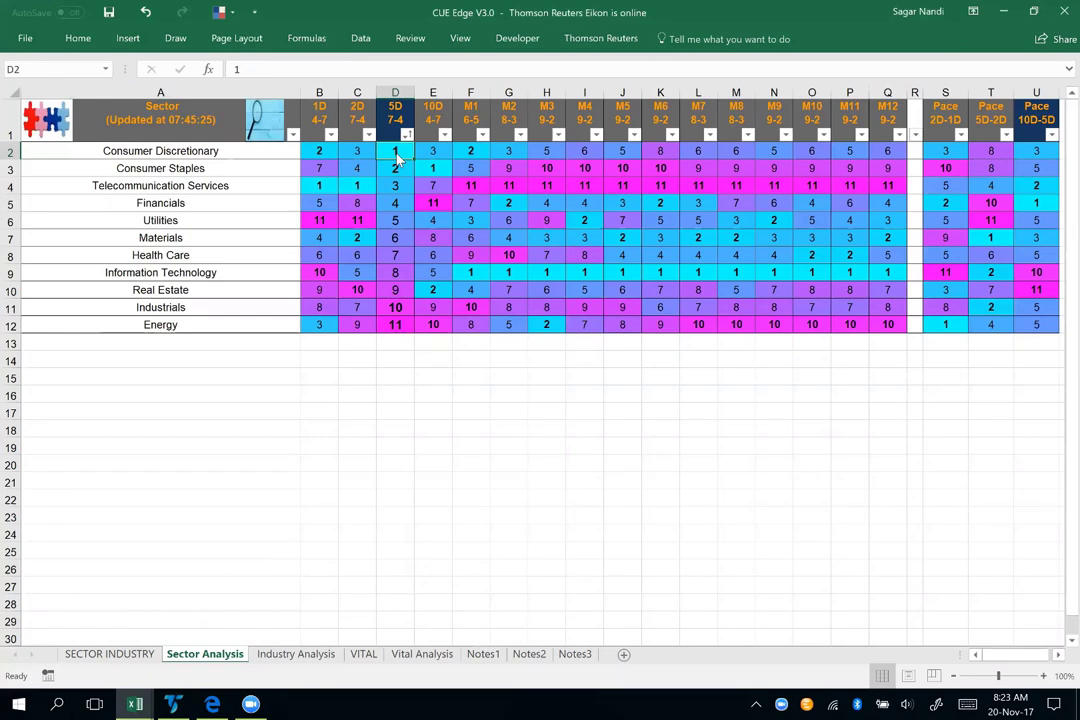
Drill down the Consumer Discretionary sector into its industries and review the Leisure Products ranks from M12 to 5D in Industry Analysis.
click(229, 150)
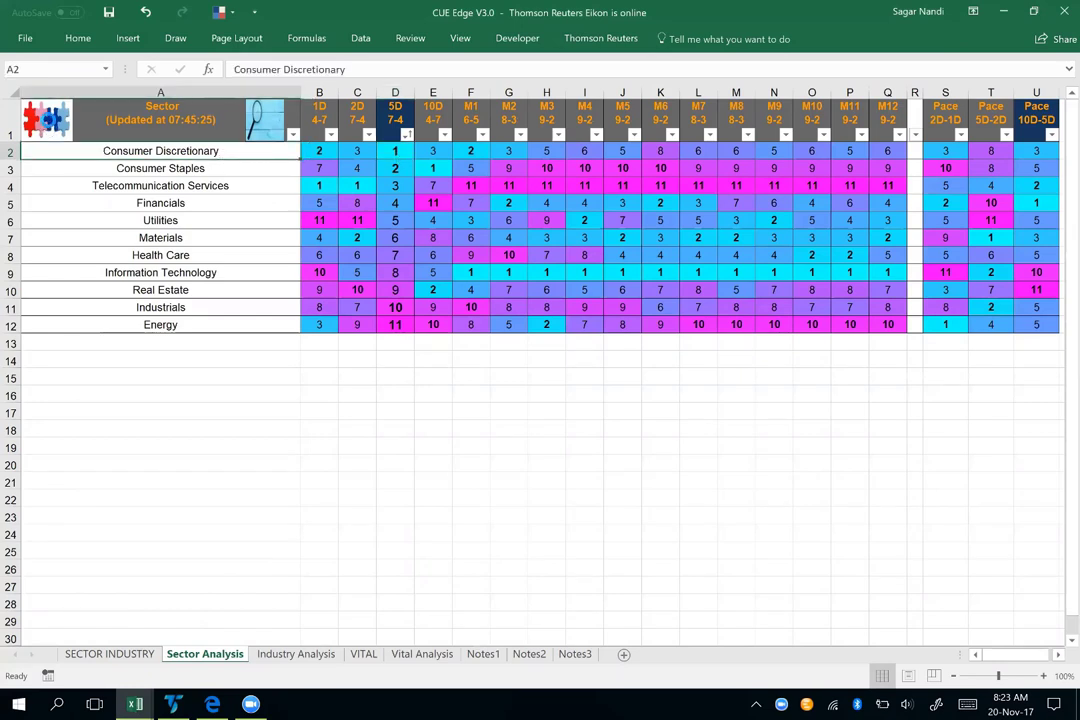
click(50, 125)
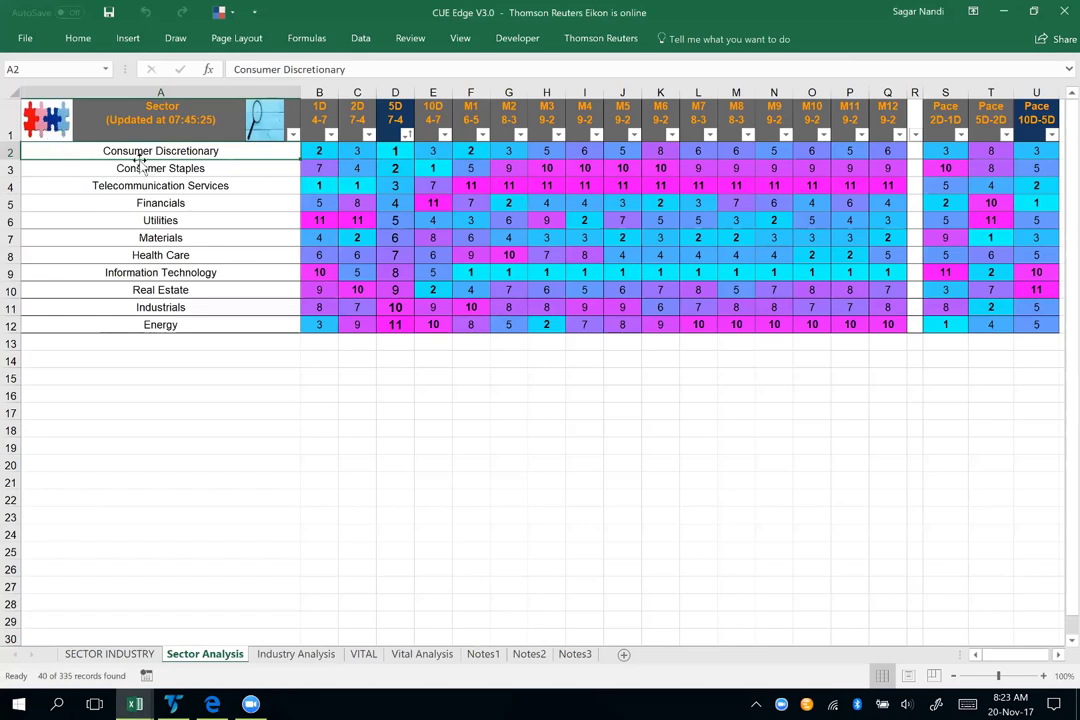
click(292, 654)
scroll(271, 625, down, 5)
click(271, 414)
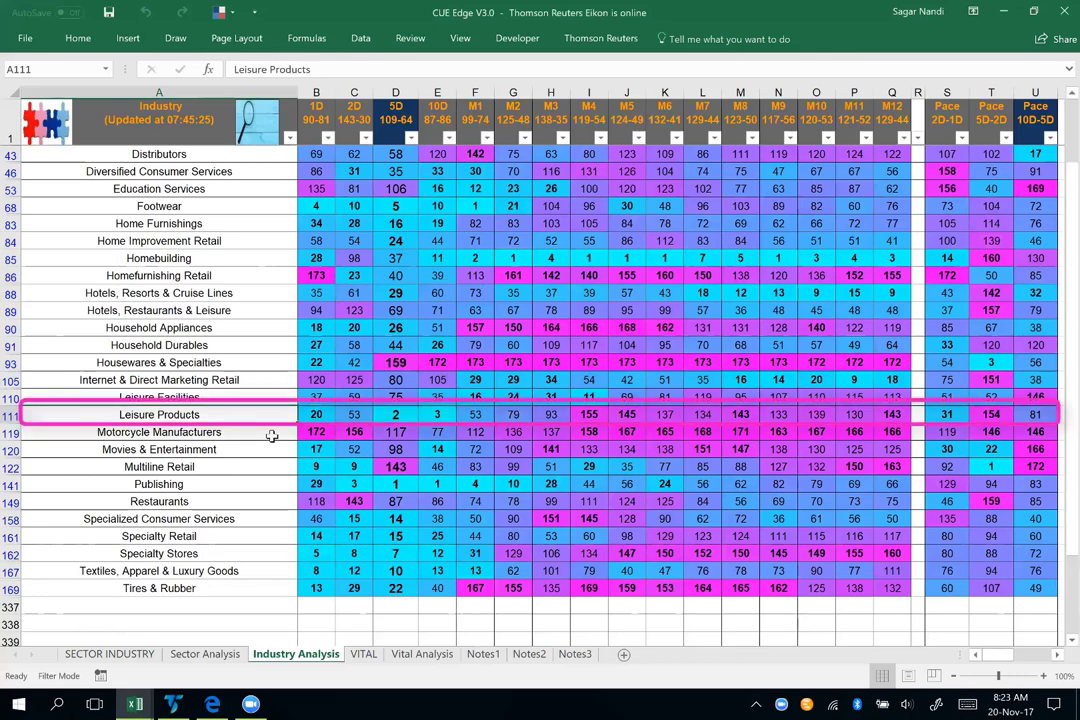
drag(885, 414, 408, 414)
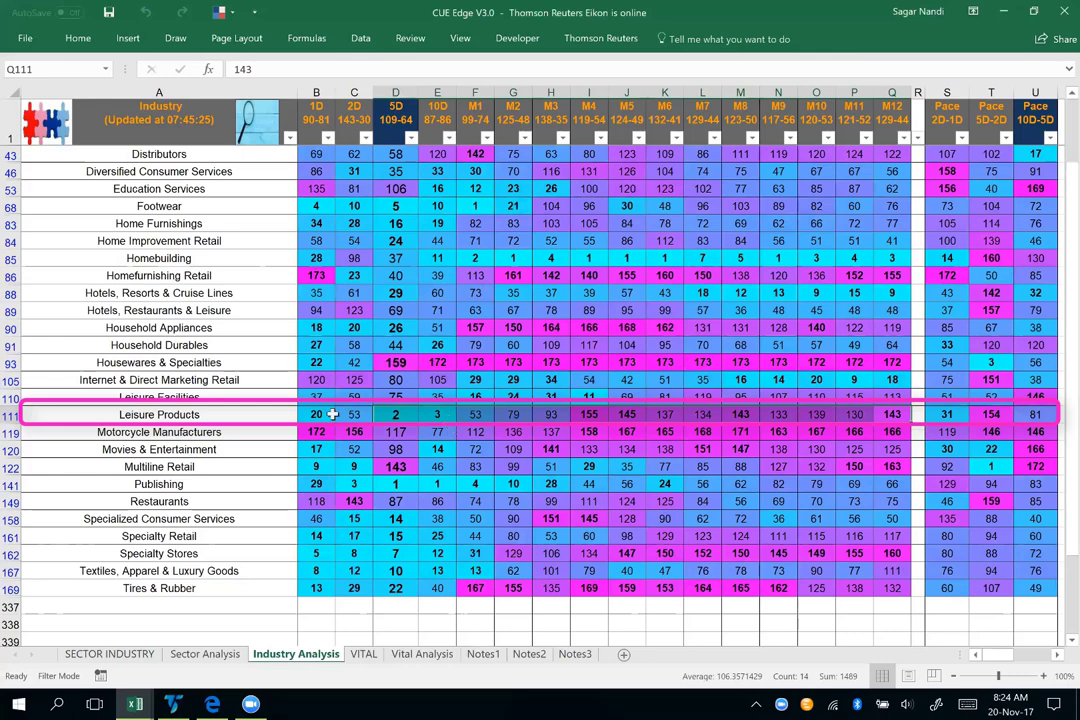
Drill down Leisure Products into its stocks and retrieve their vital data in the VITAL sheet.
click(208, 414)
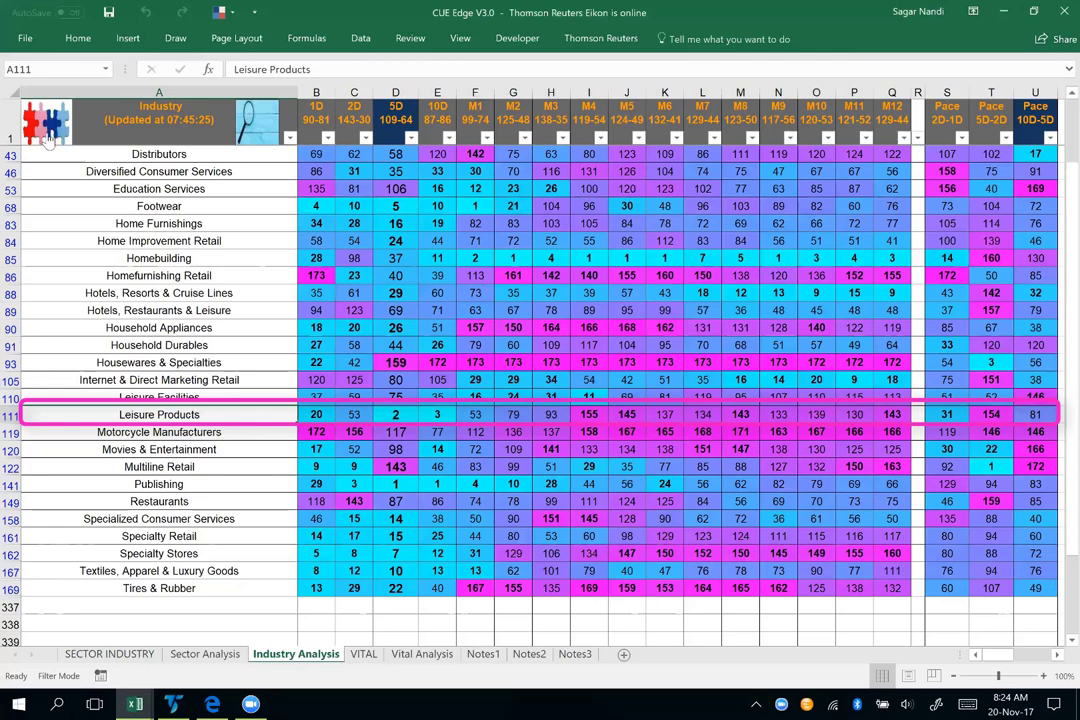
click(363, 654)
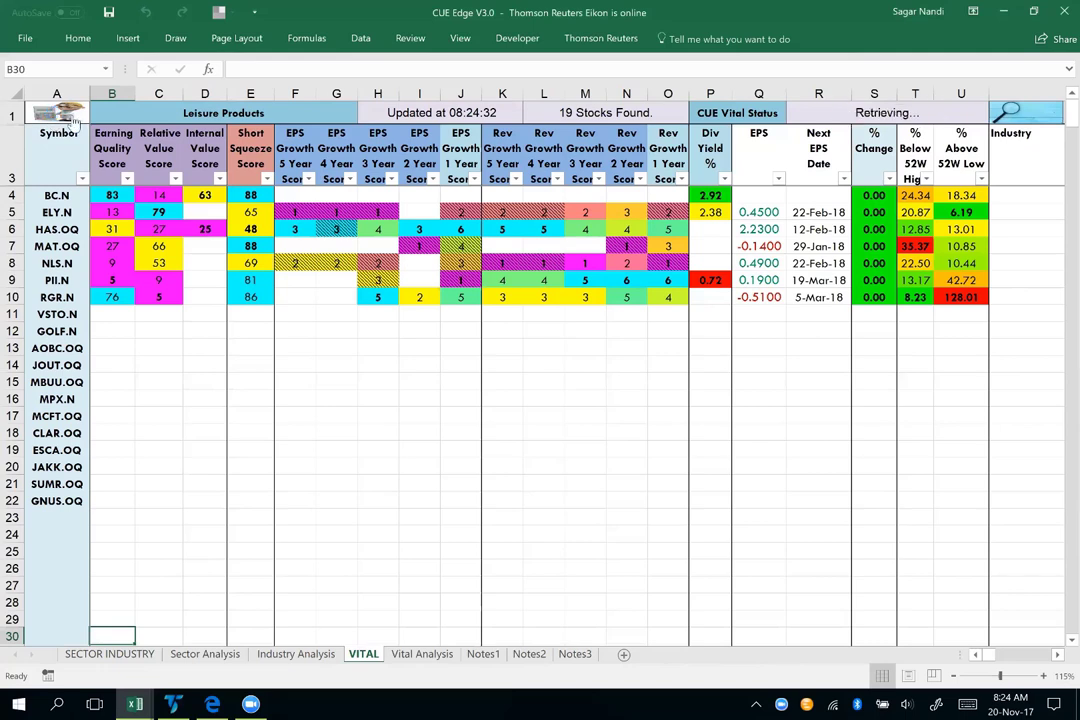
drag(57, 195, 57, 501)
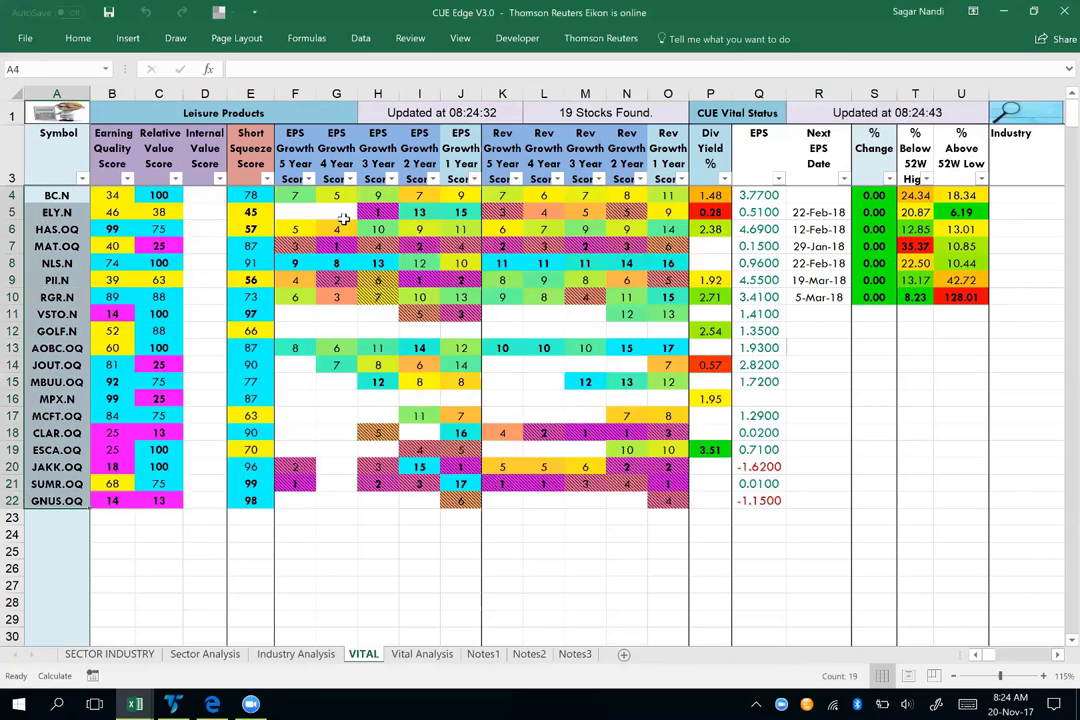
click(845, 112)
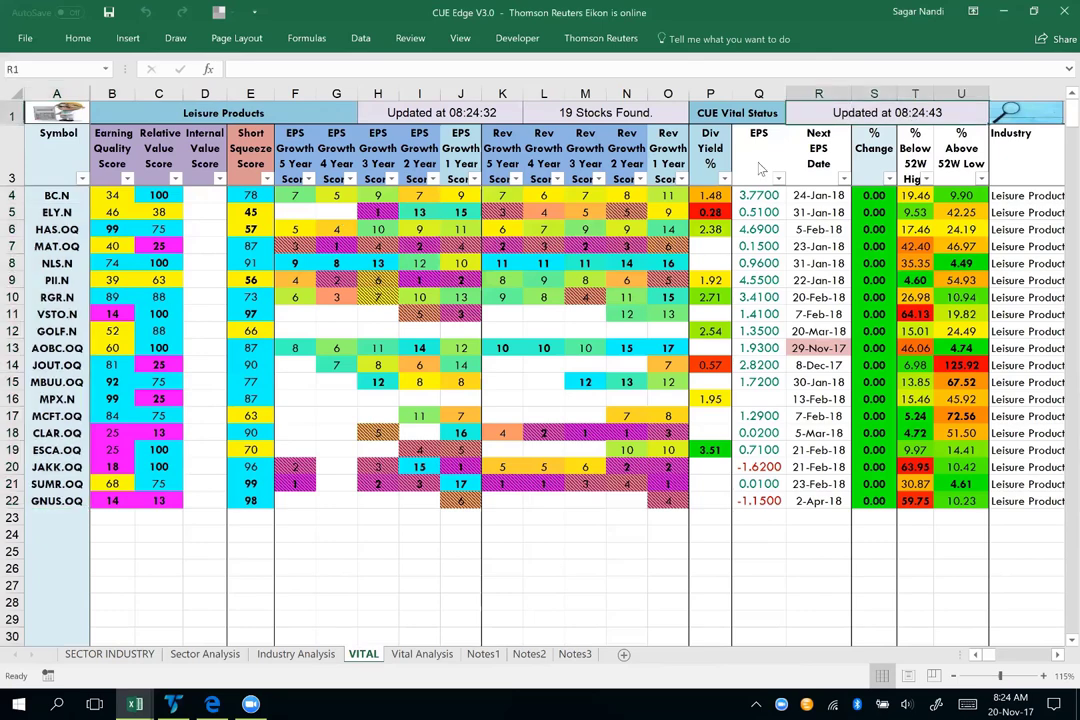
Examine AOBC.OQ's Relative Value Score and its EPS and revenue growth scores for one to five years.
click(13, 348)
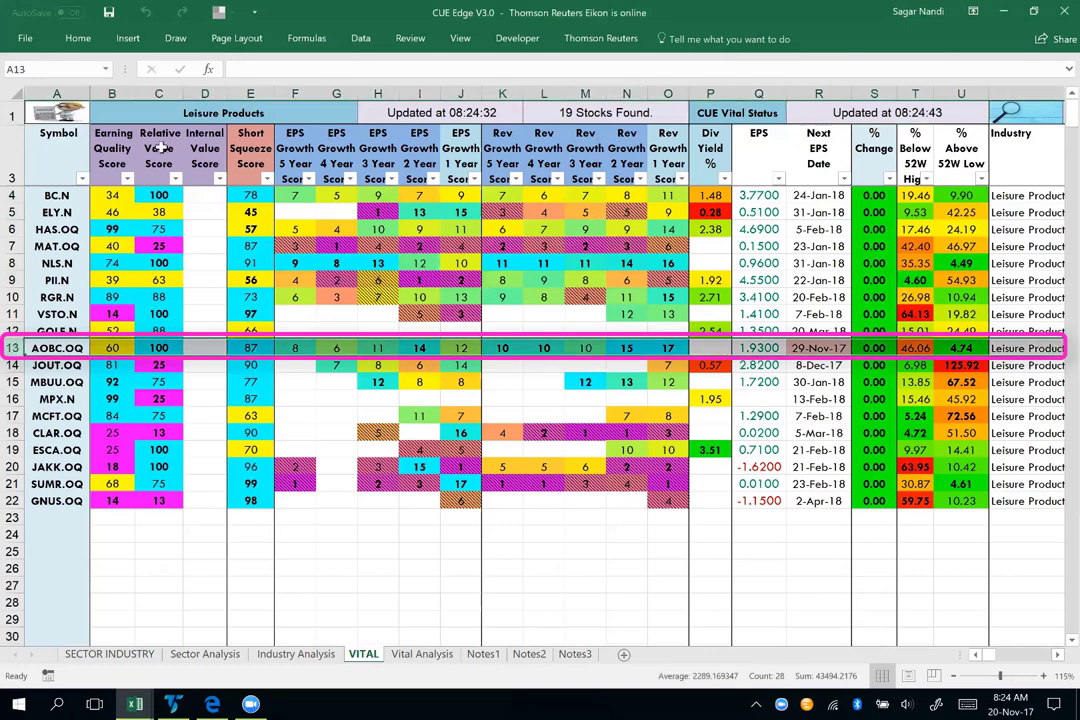
drag(158, 155, 155, 344)
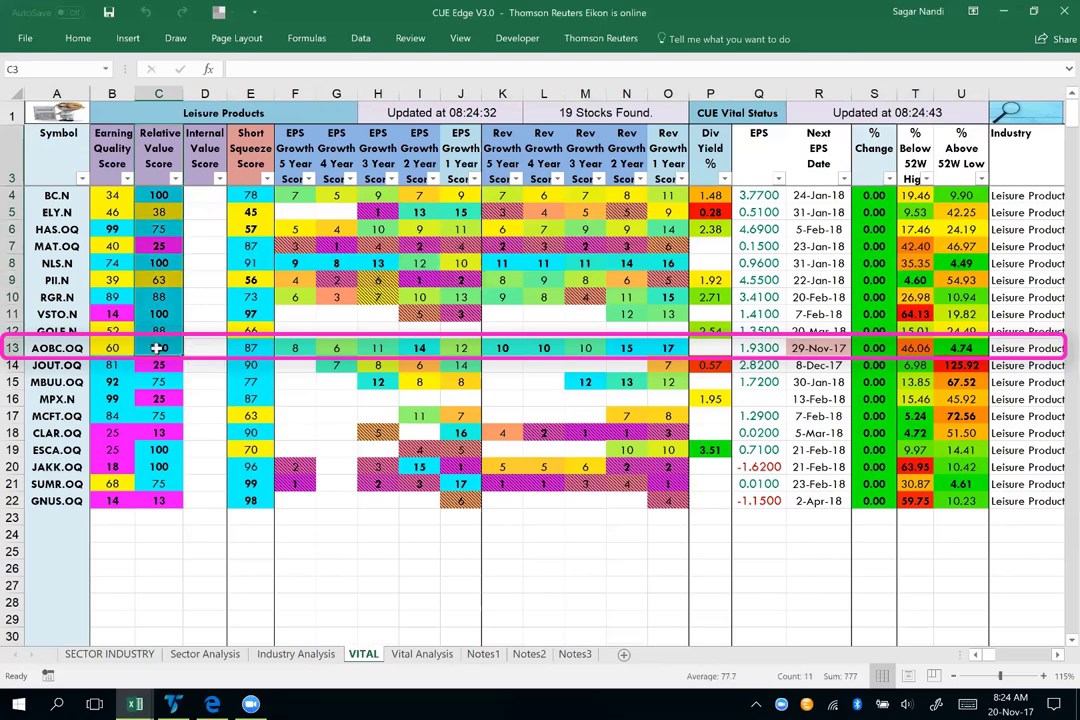
click(158, 347)
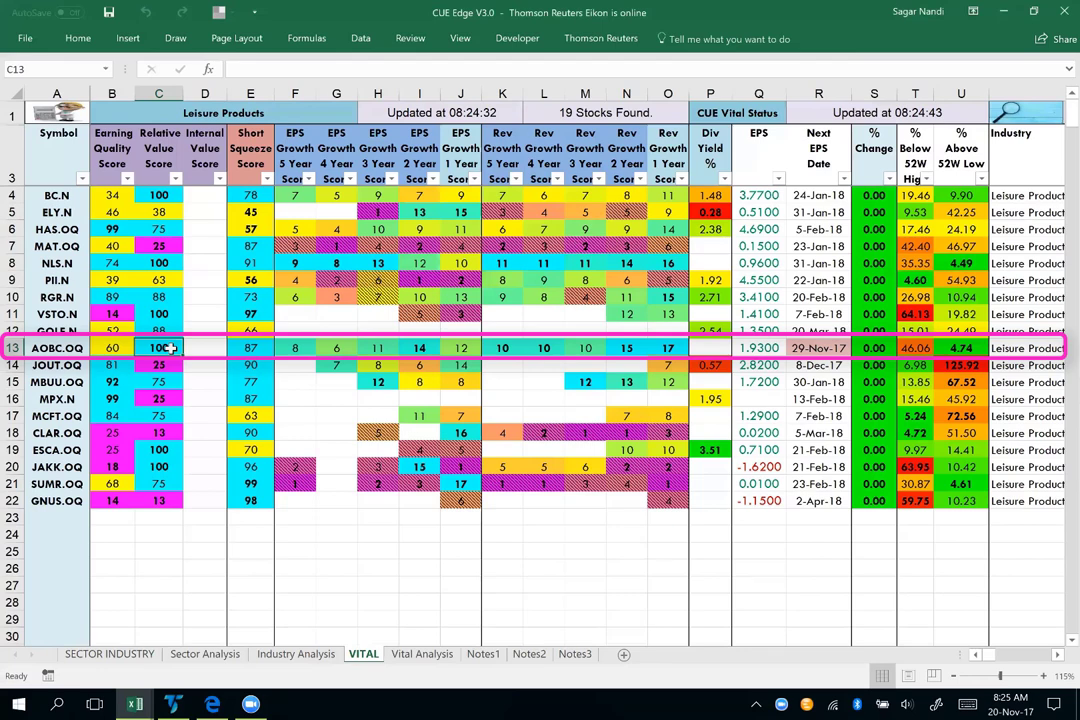
drag(295, 150, 662, 172)
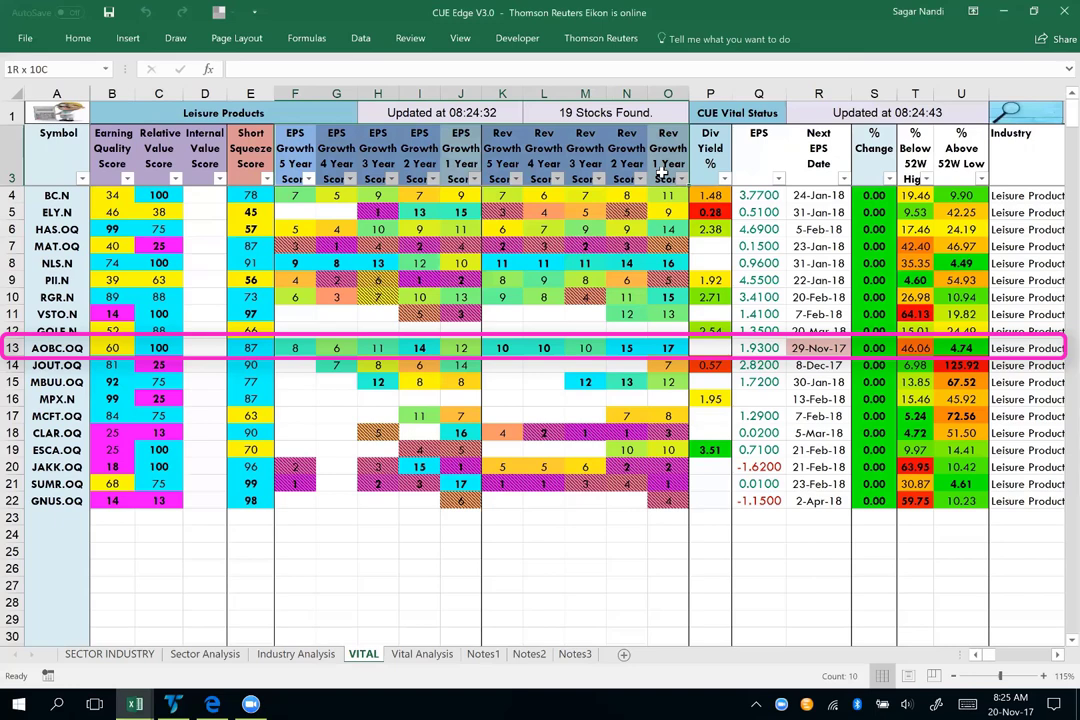
drag(662, 172, 662, 172)
drag(288, 347, 655, 350)
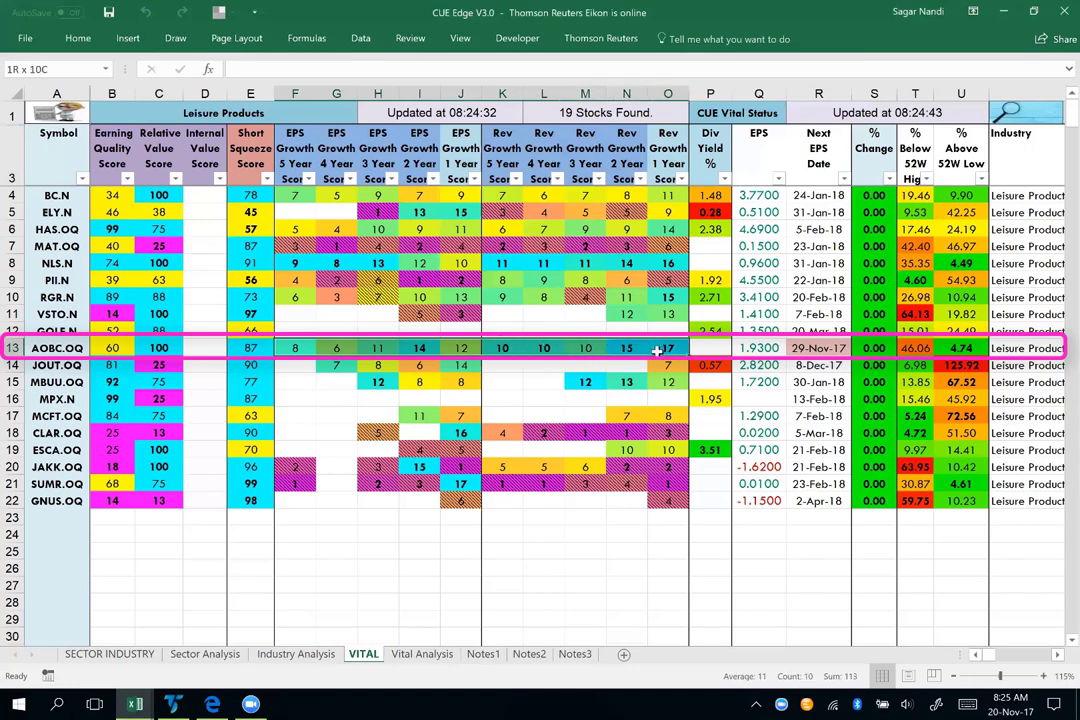
Compare AOBC.OQ's scores across its full row with the other Leisure Products symbols in the VITAL sheet.
drag(657, 350, 657, 350)
drag(45, 195, 33, 467)
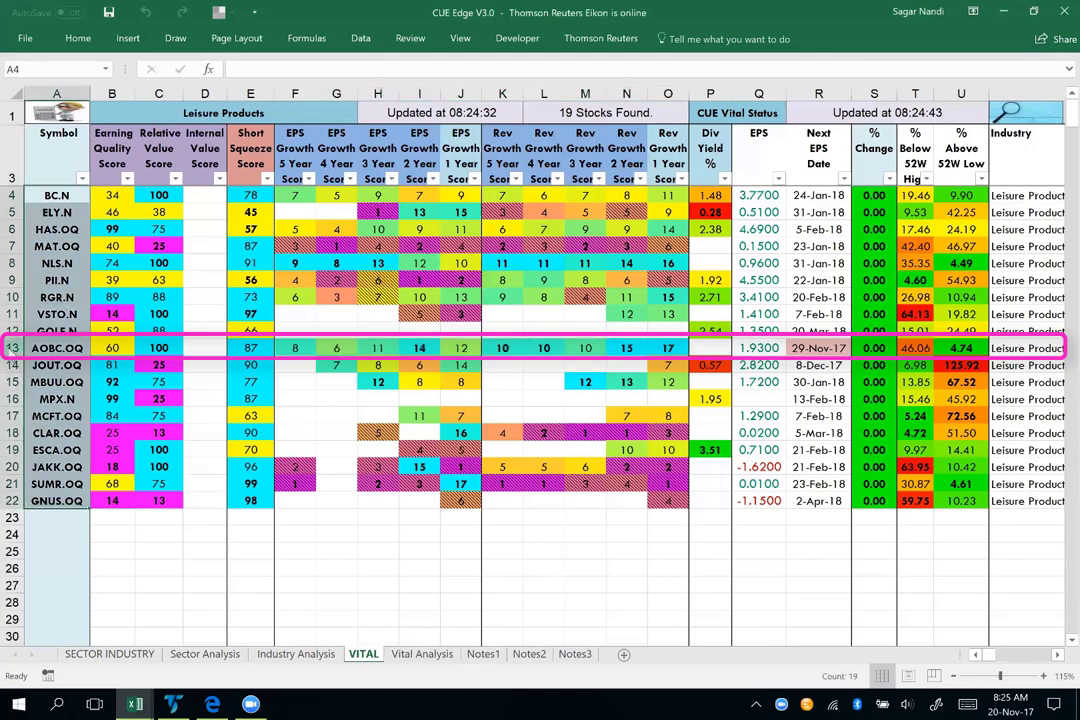
click(13, 347)
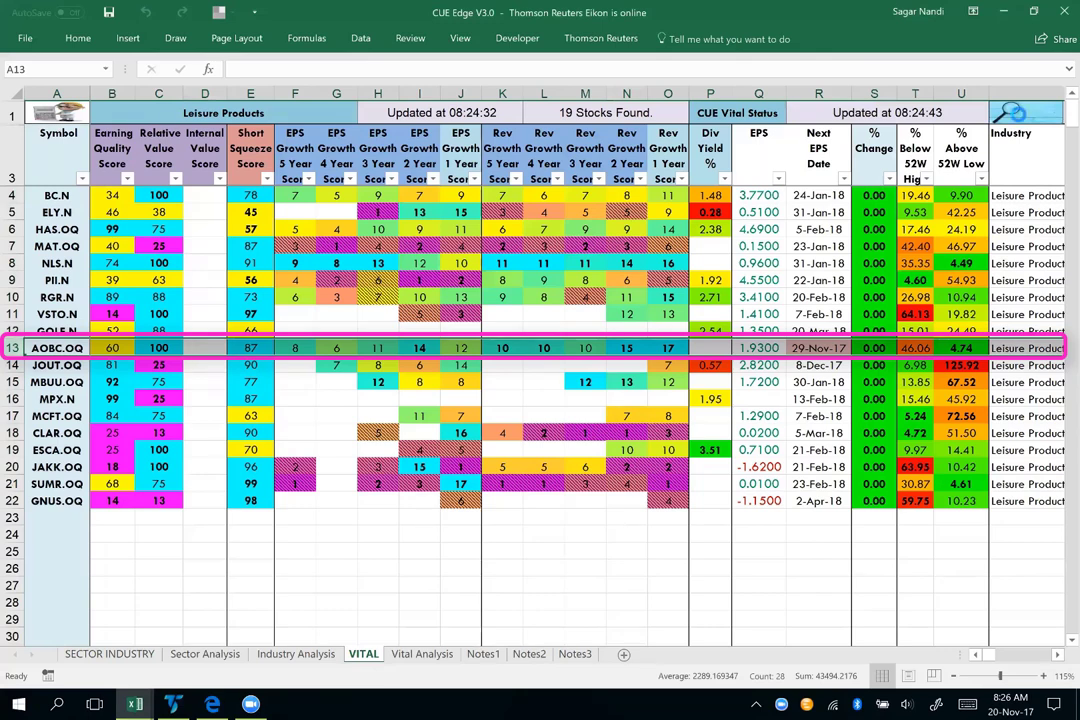
Examine AOBC.OQ's EPS and revenue growth percentages for one to five years in the Vital Analysis sheet.
click(422, 654)
click(362, 655)
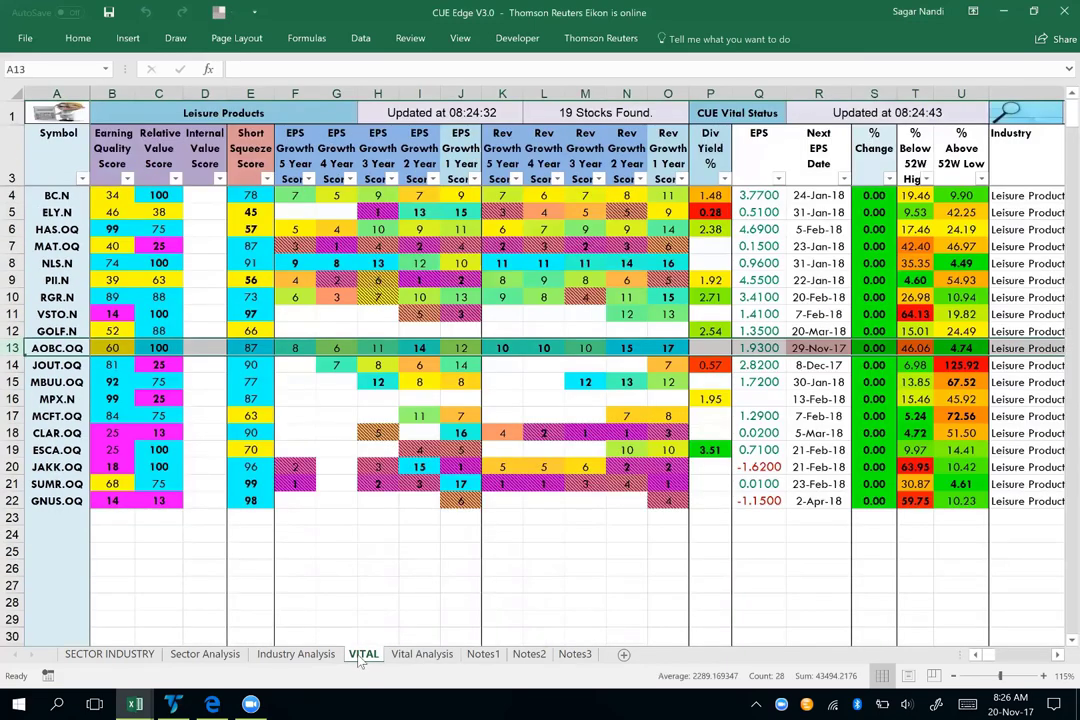
click(422, 654)
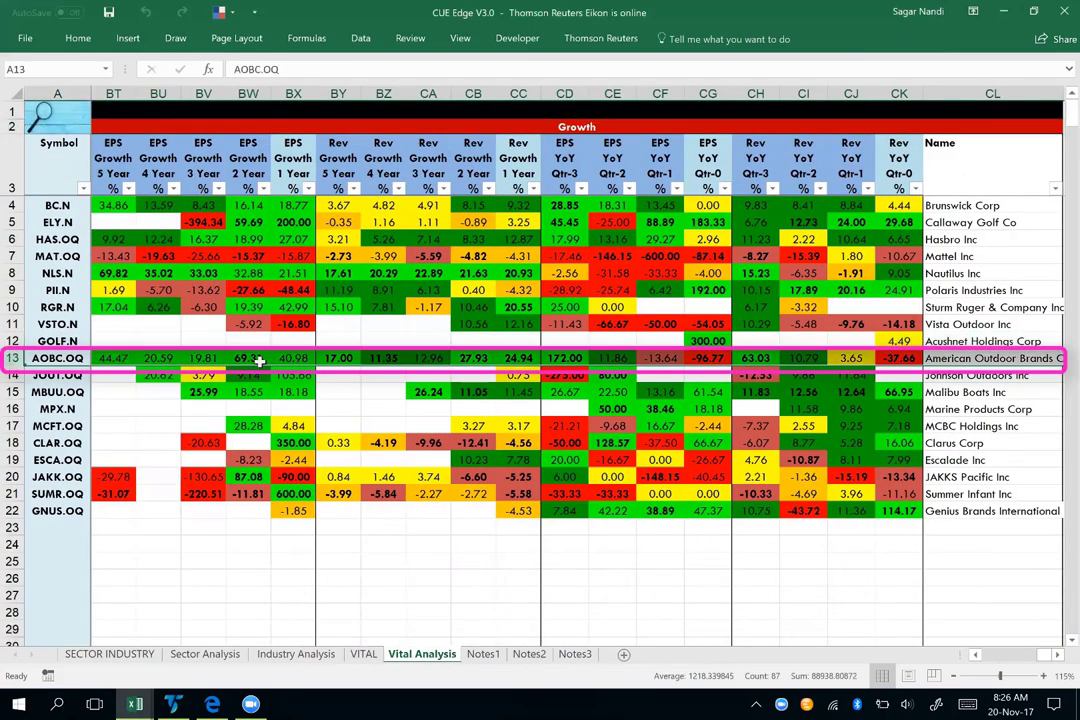
drag(108, 357, 527, 366)
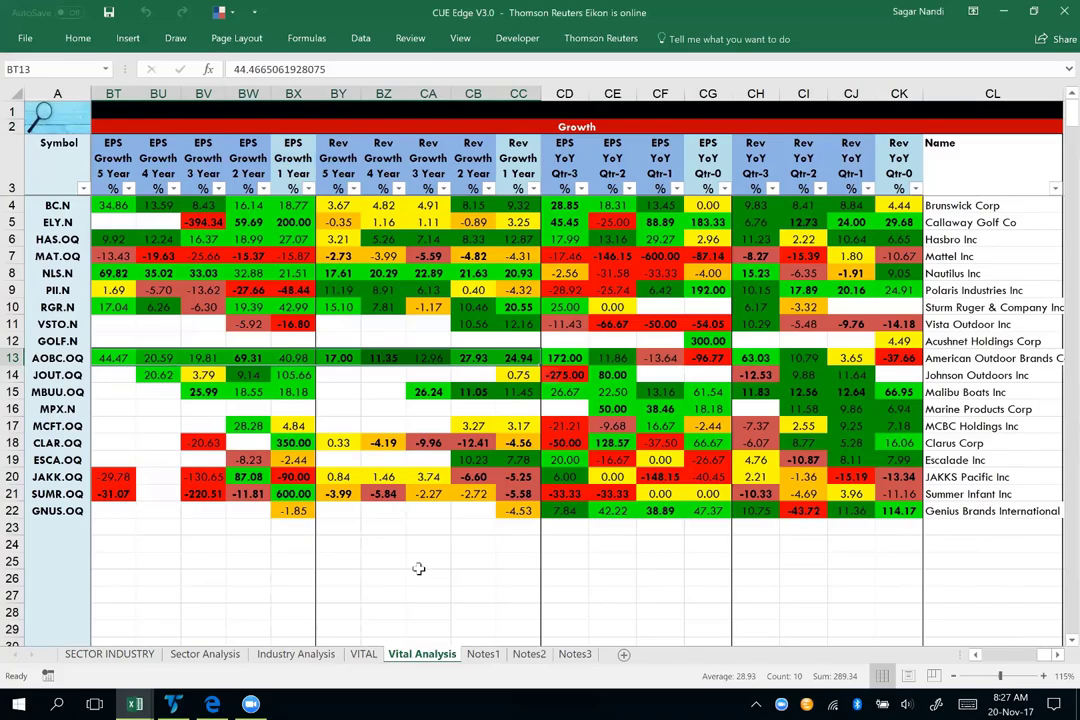
Switch to TradeStation and draw arrows on AOBC's weekly chart tracing the decline from June, the support level, the recent swings and the September volume spike.
key(alt+Tab)
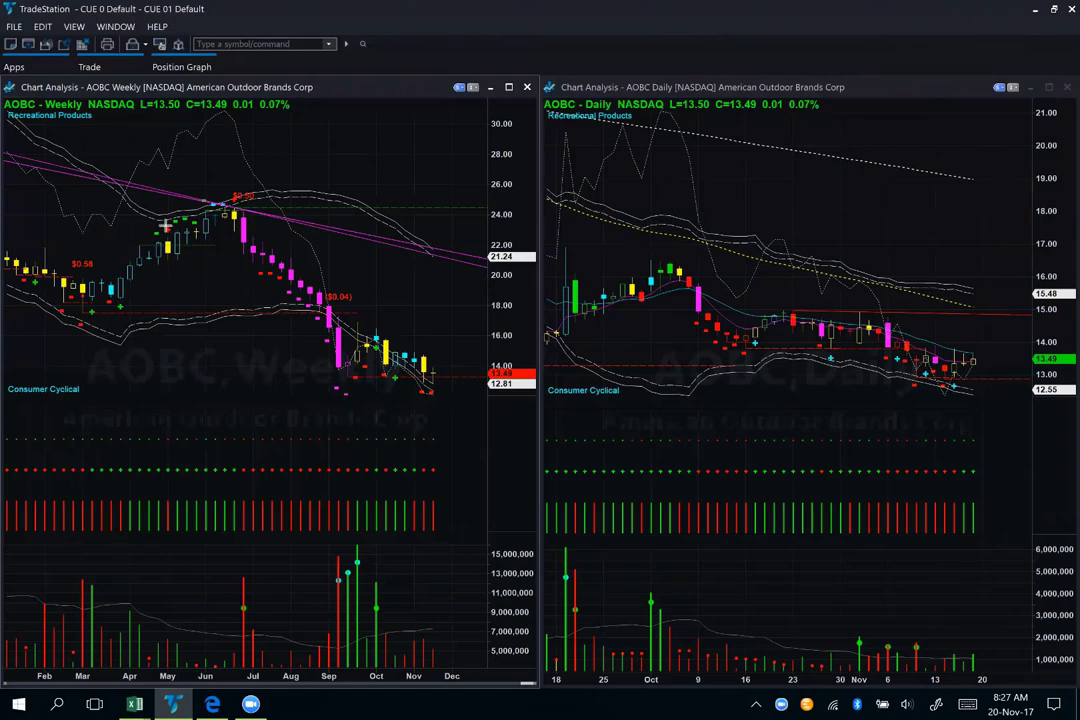
drag(229, 243, 293, 339)
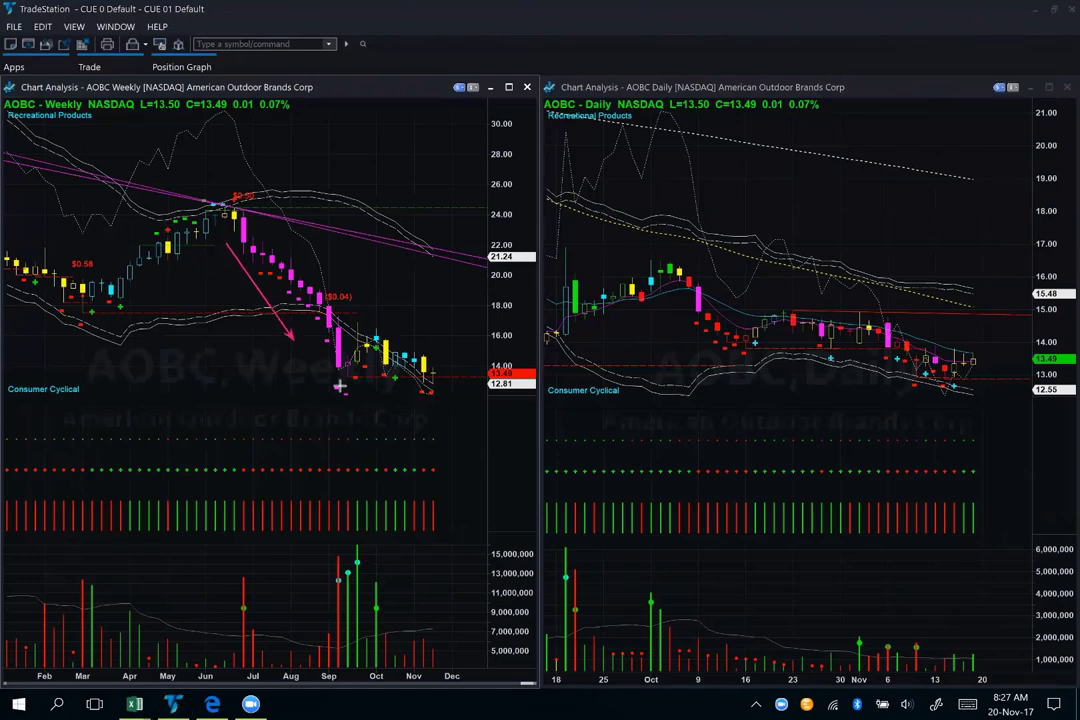
mouse_move(340, 385)
mouse_down()
mouse_move(354, 393)
mouse_move(436, 374)
mouse_move(487, 378)
mouse_up()
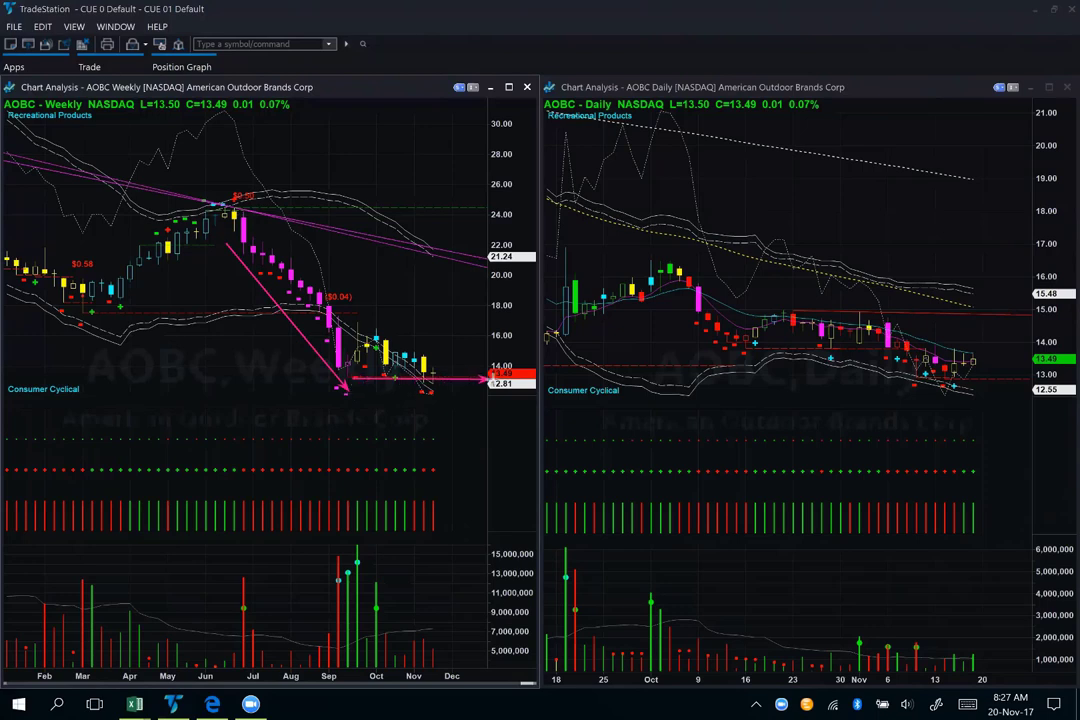
mouse_move(356, 364)
mouse_down()
mouse_move(376, 347)
mouse_move(428, 390)
mouse_up()
drag(436, 401, 453, 371)
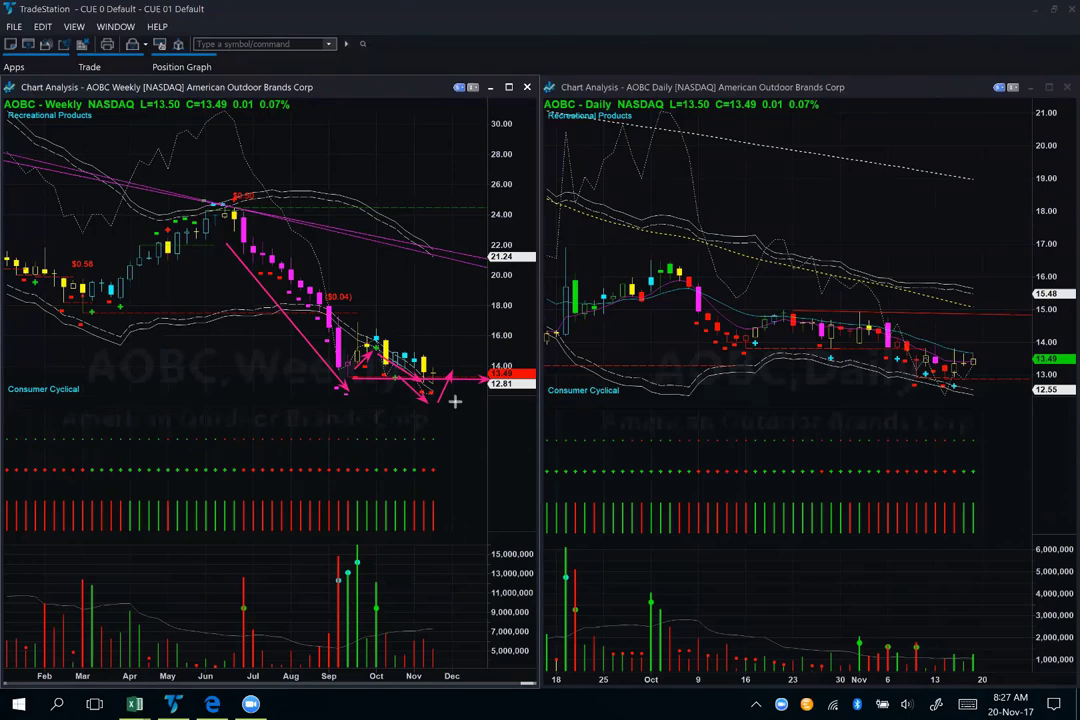
drag(297, 387, 357, 563)
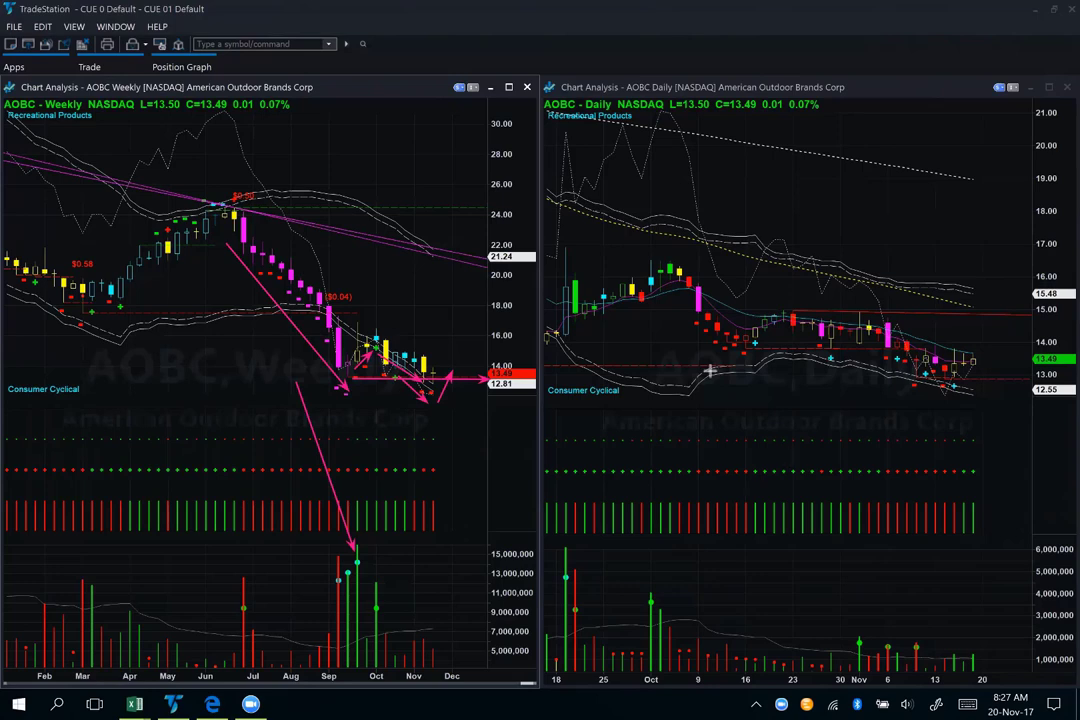
Draw arrows on AOBC's daily chart marking the horizontal support near 13.40, the November dip below it and the recovery.
drag(663, 363, 1018, 363)
mouse_move(898, 366)
mouse_down()
mouse_move(955, 404)
mouse_move(1000, 358)
mouse_up()
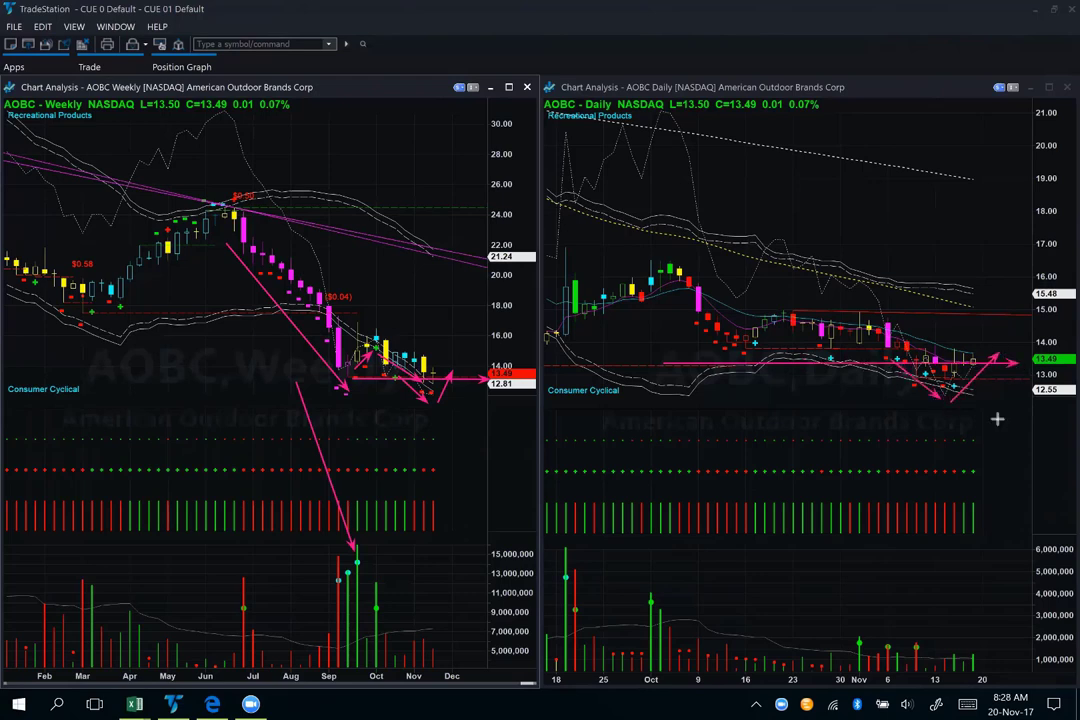
drag(1010, 272, 977, 349)
Consult the five-day best-performing industries chart in the browser, then retrieve vital data for the Apparel, Accessories & Luxury Goods stocks in Excel's VITAL sheet.
key(alt+Tab)
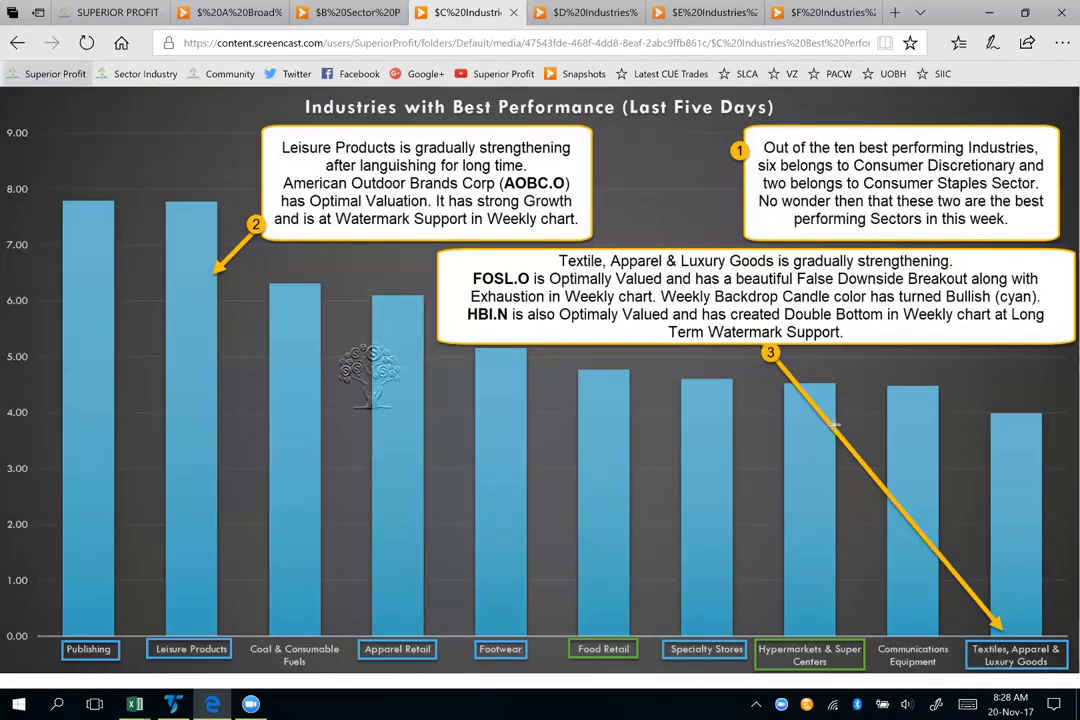
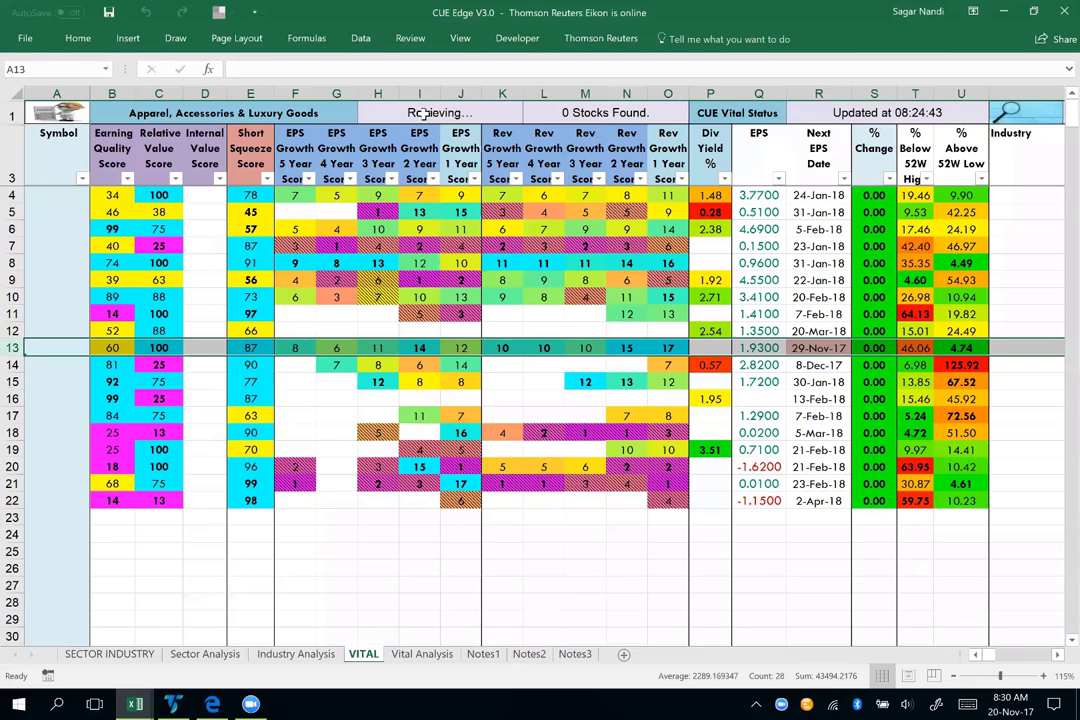
click(214, 231)
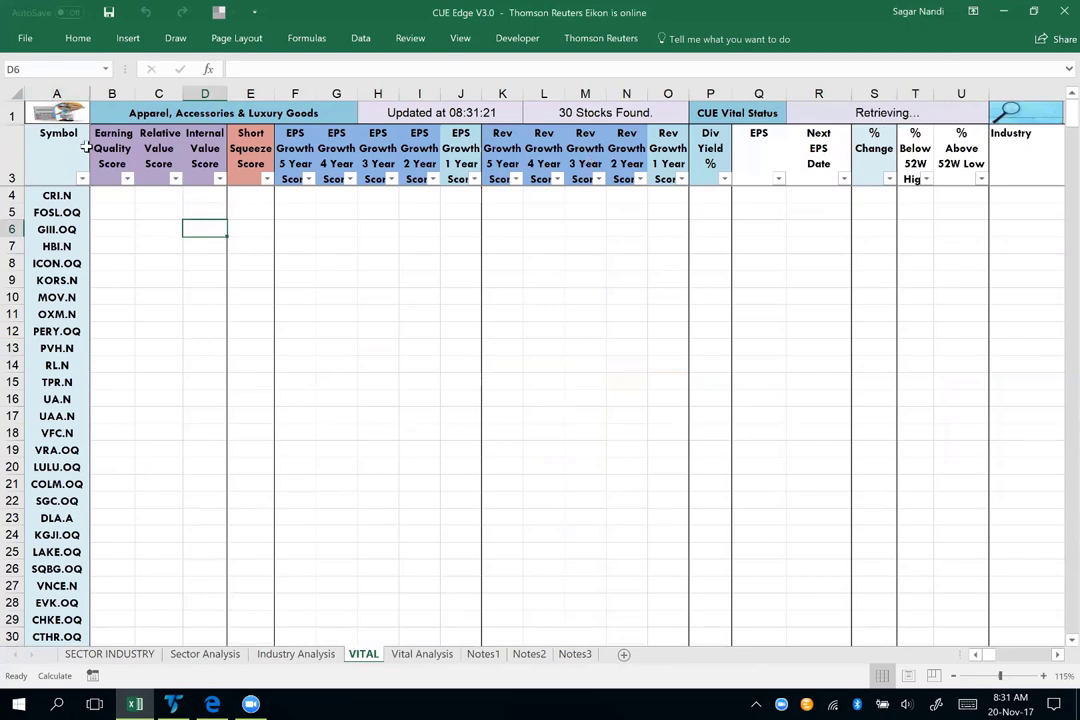
drag(56, 195, 56, 331)
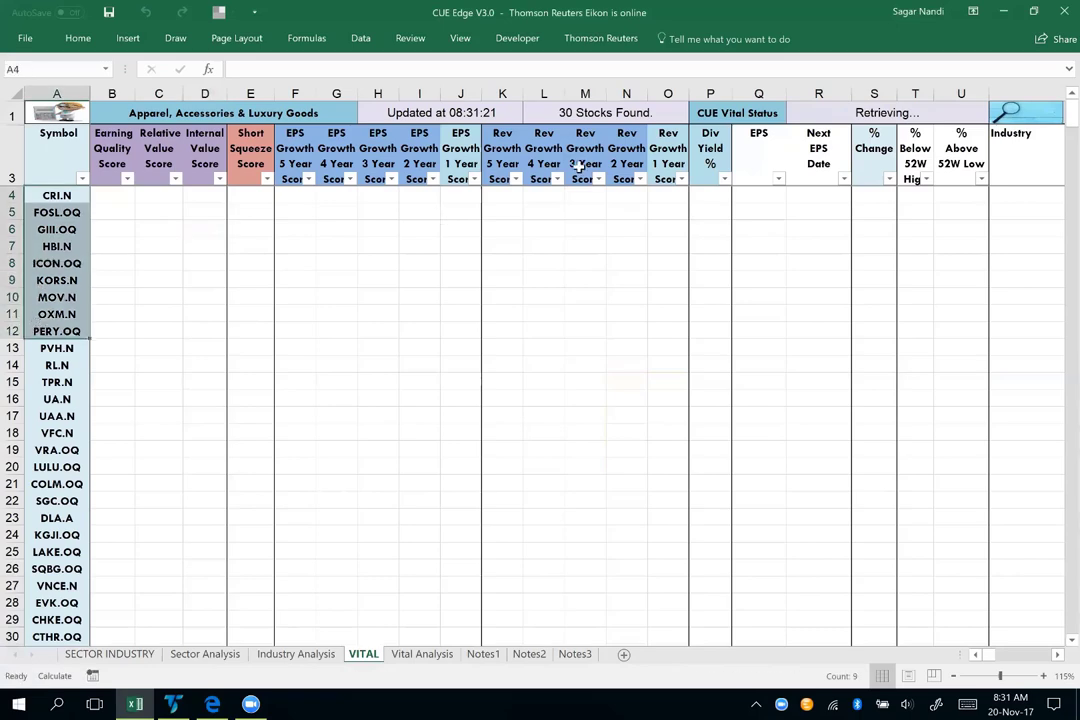
click(856, 112)
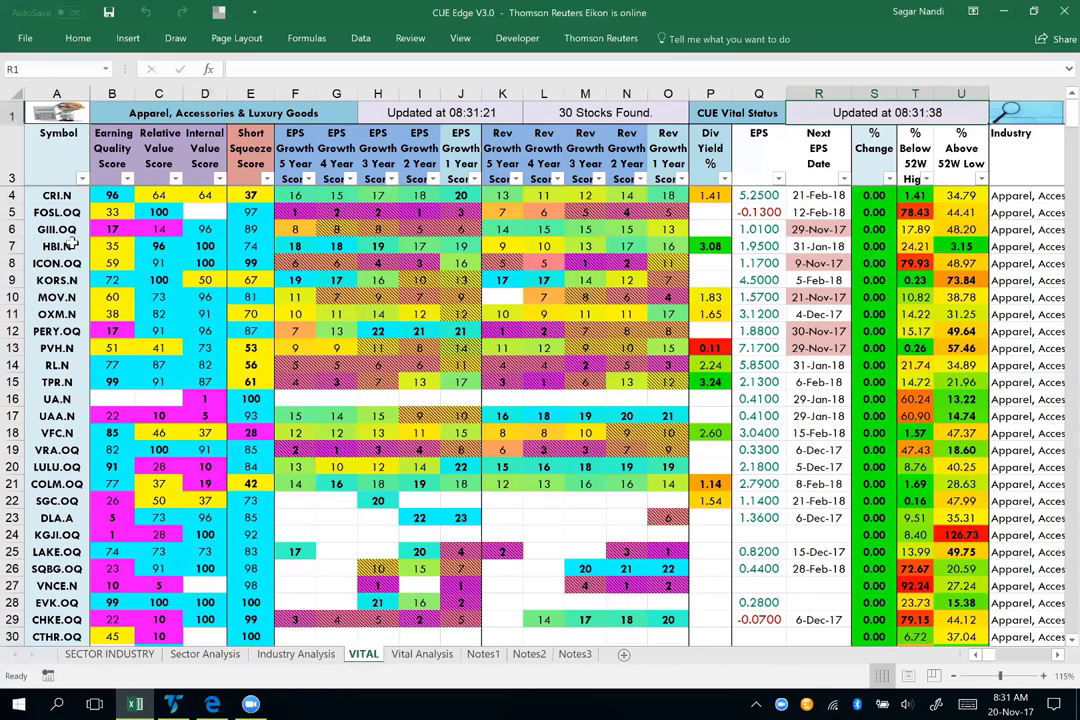
Examine FOSL.OQ's Relative Value Score and its EPS and revenue growth scores against the other listed symbols.
click(145, 213)
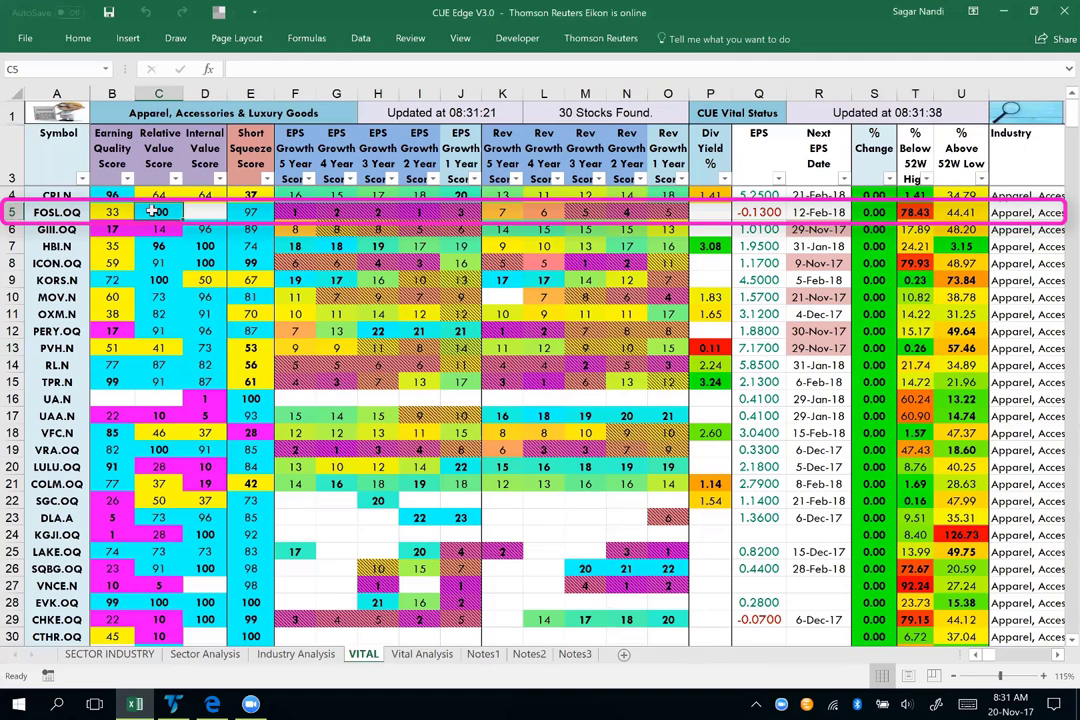
drag(285, 212, 672, 216)
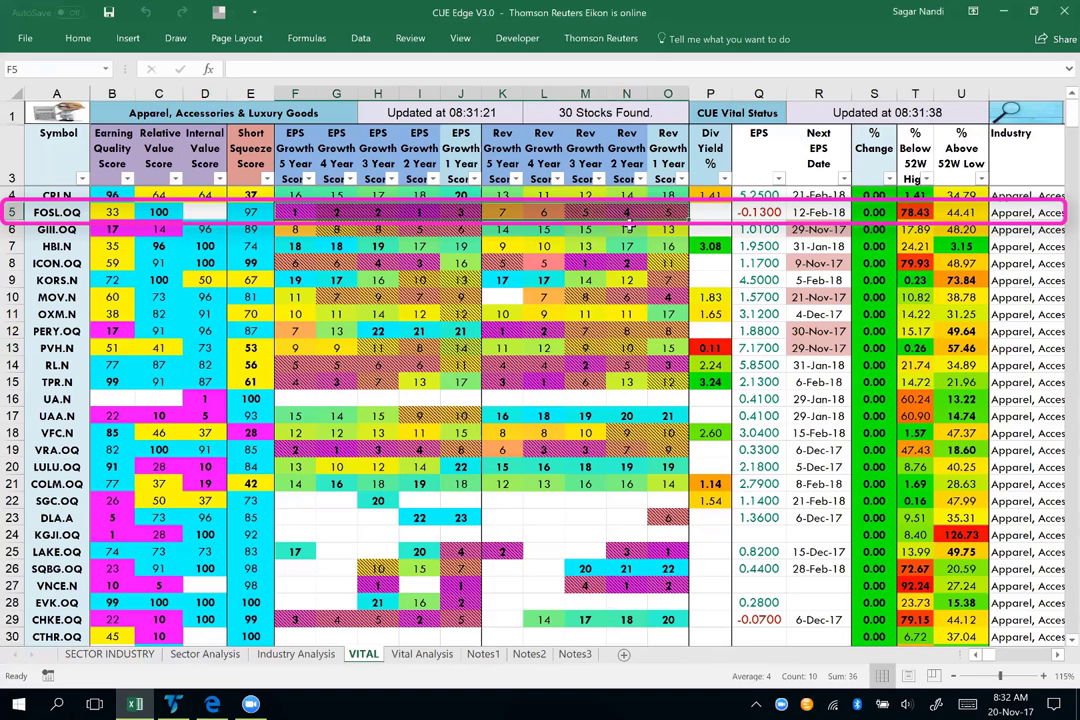
drag(45, 195, 40, 432)
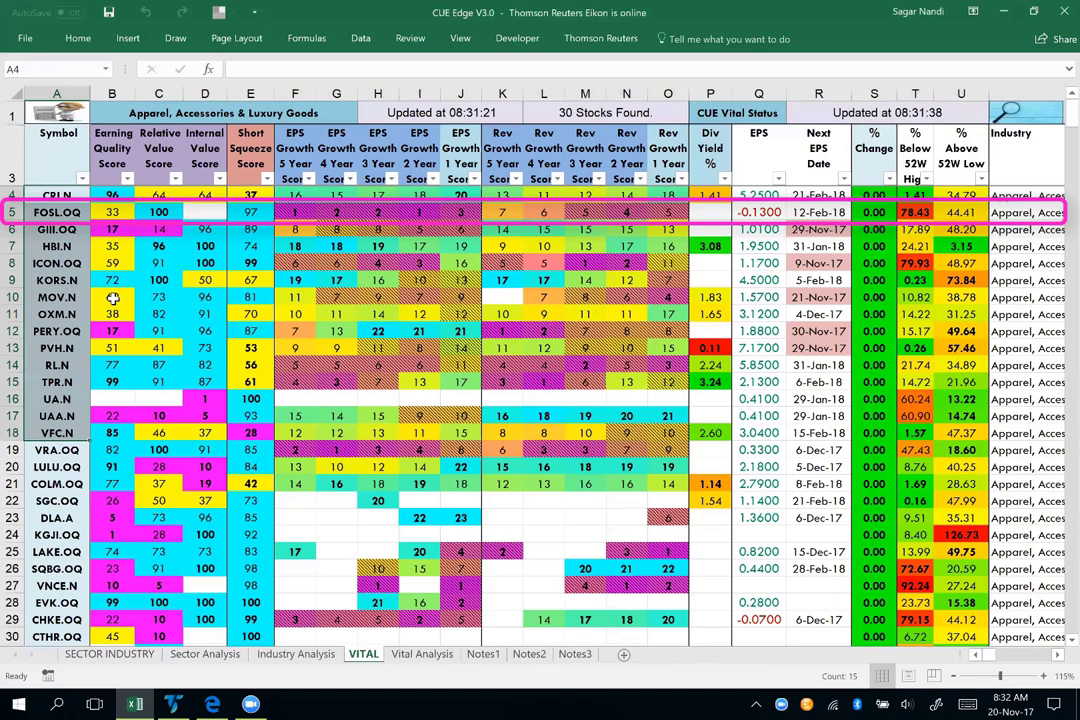
click(158, 212)
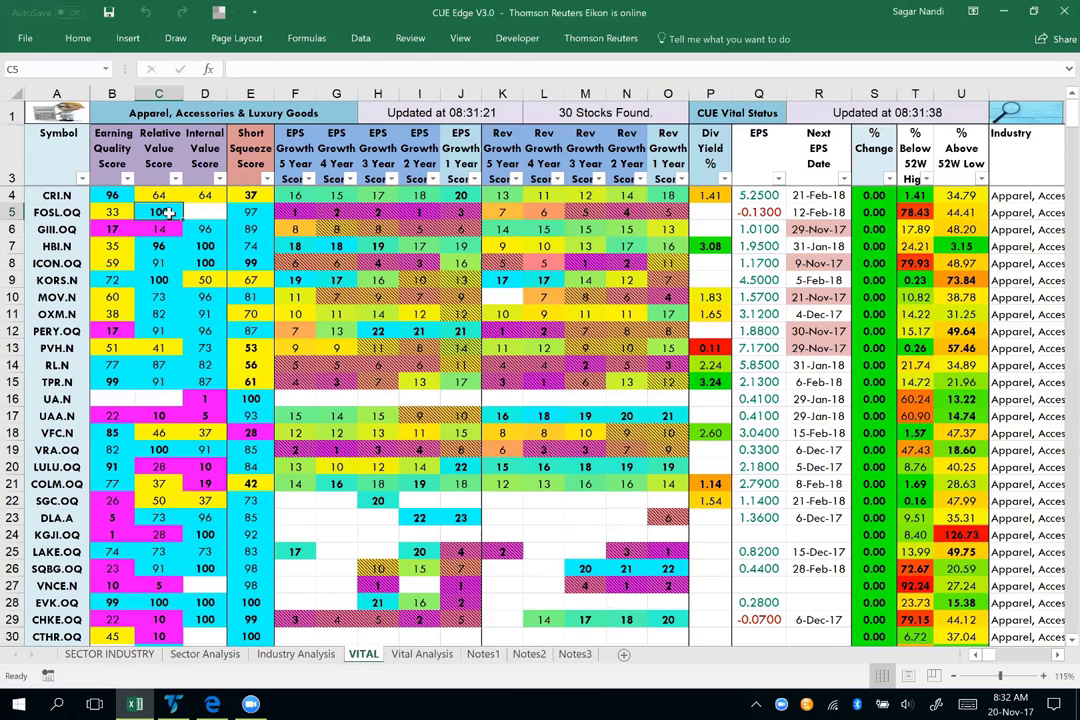
Examine HBI.N's Relative and Internal Value Scores, its EPS and revenue growth scores, and its dividend yield.
click(158, 246)
key(shift+space)
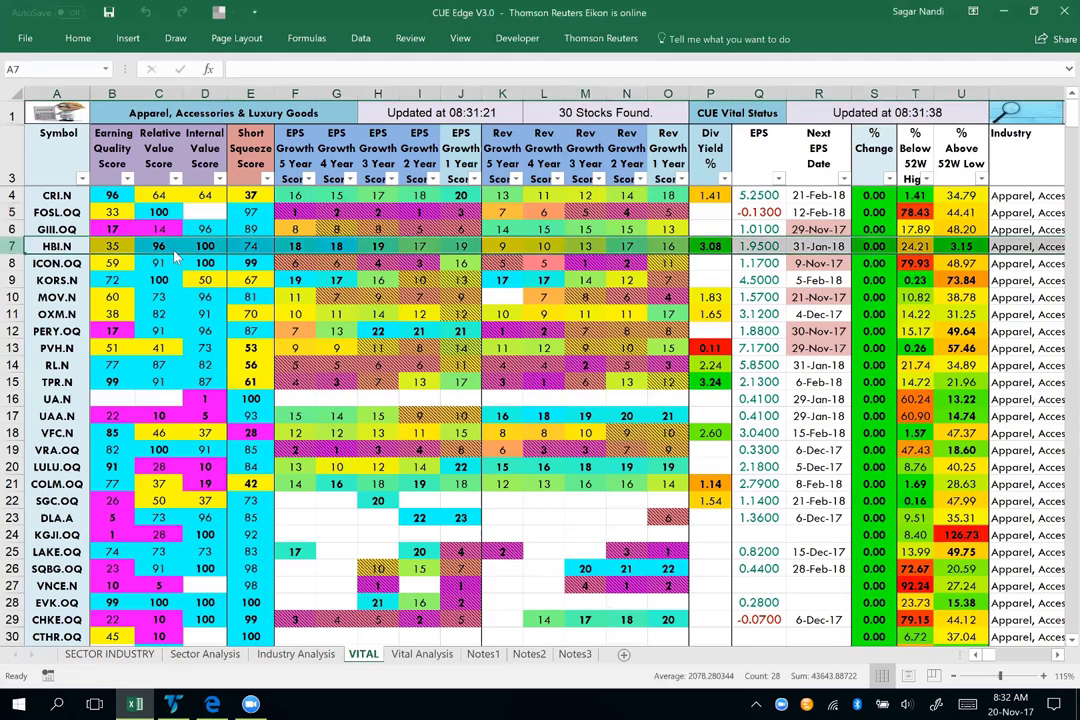
click(161, 249)
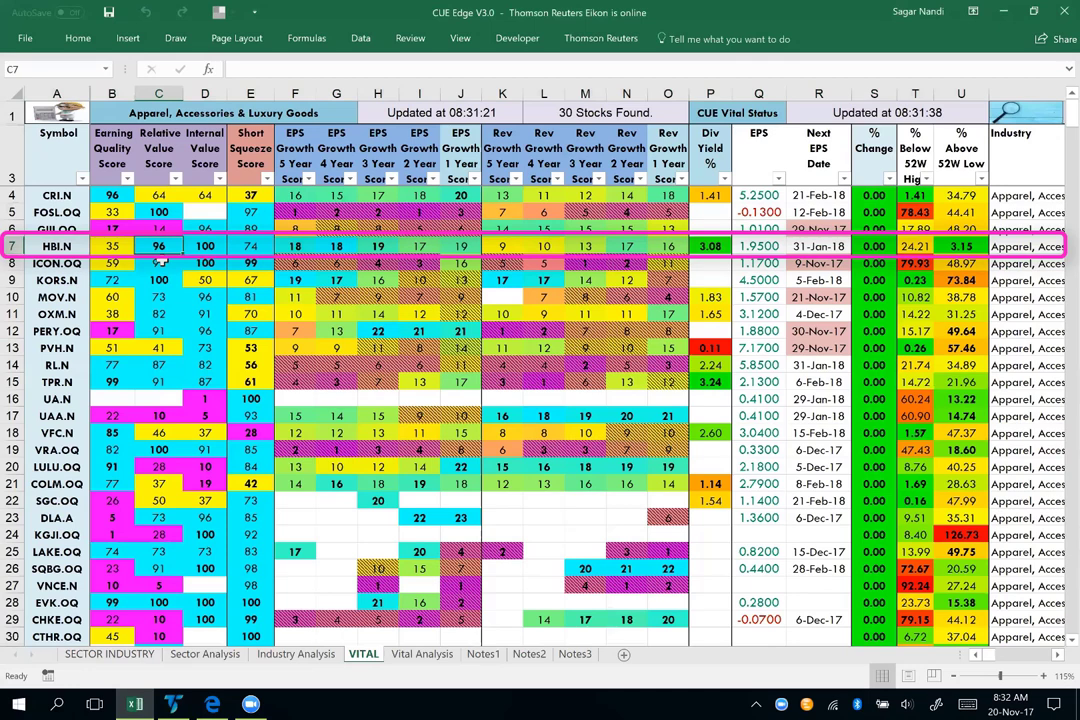
click(203, 246)
drag(152, 245, 203, 246)
drag(295, 246, 673, 246)
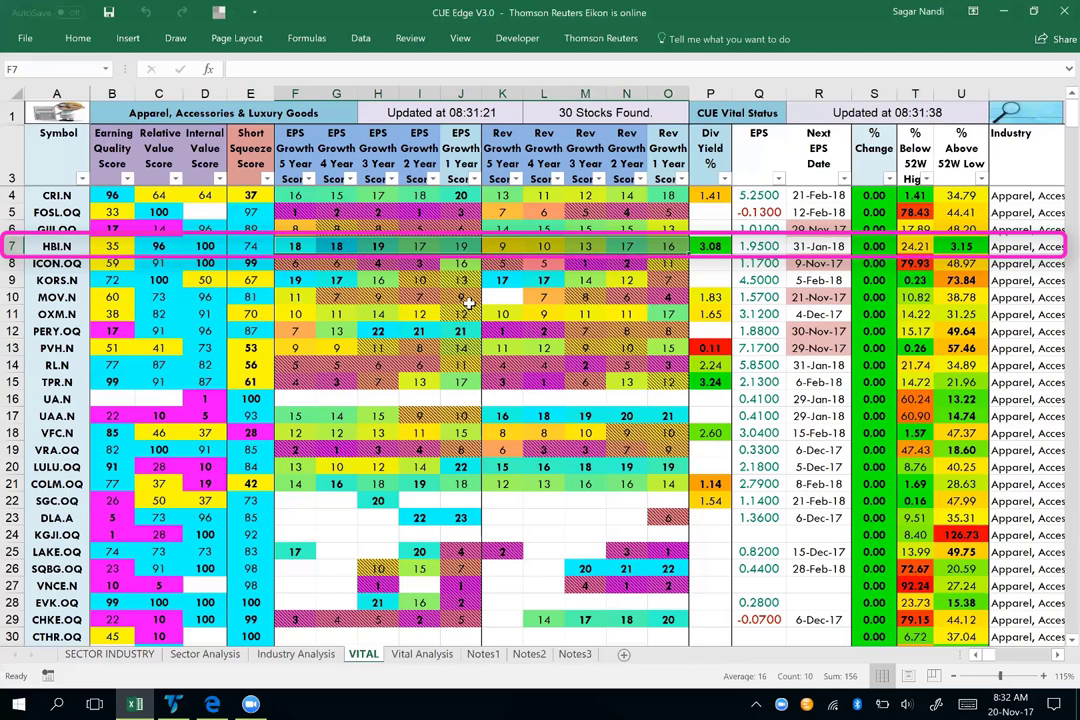
click(712, 247)
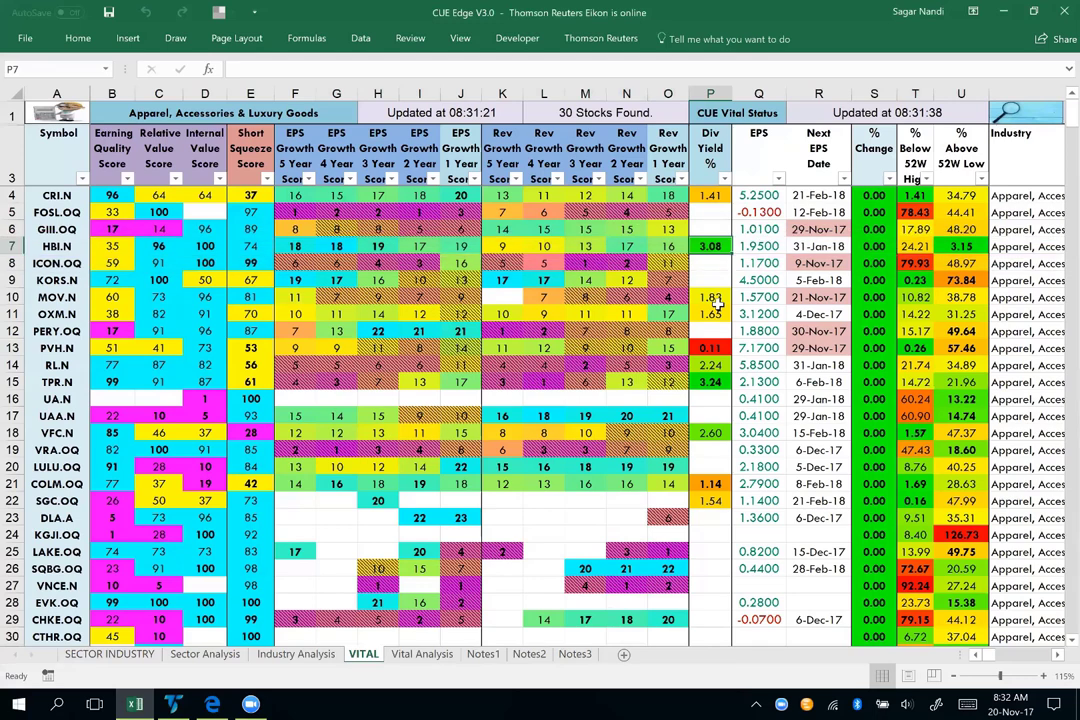
Compare the full HBI.N and FOSL.OQ rows within the Apparel, Accessories & Luxury Goods list.
click(11, 246)
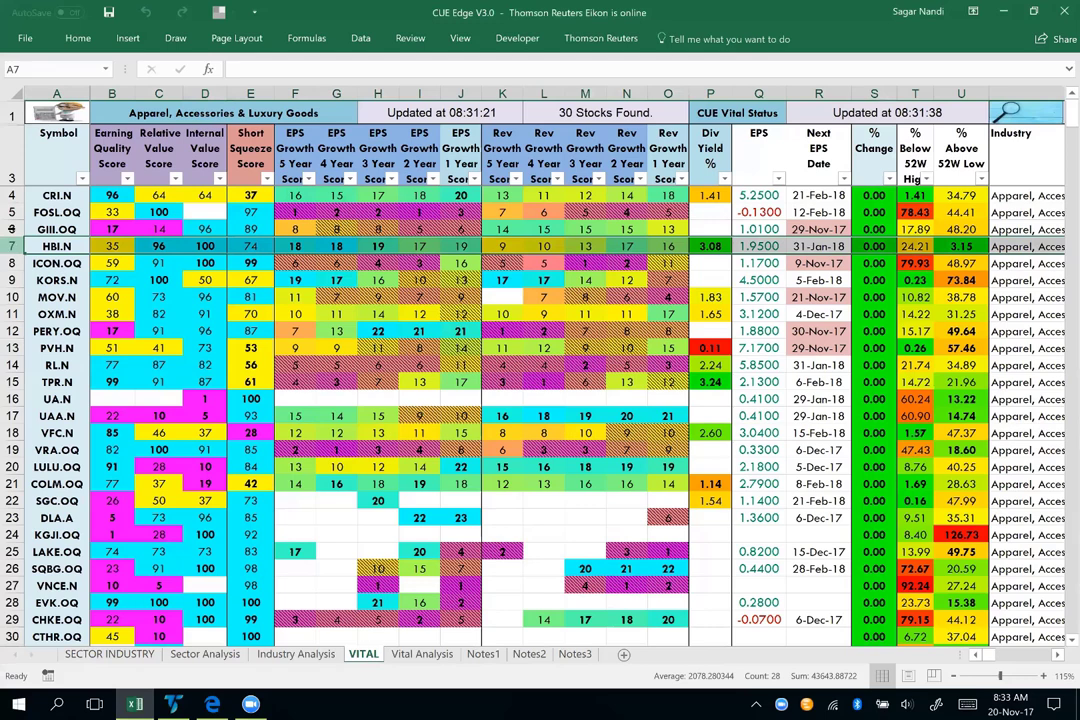
click(11, 212)
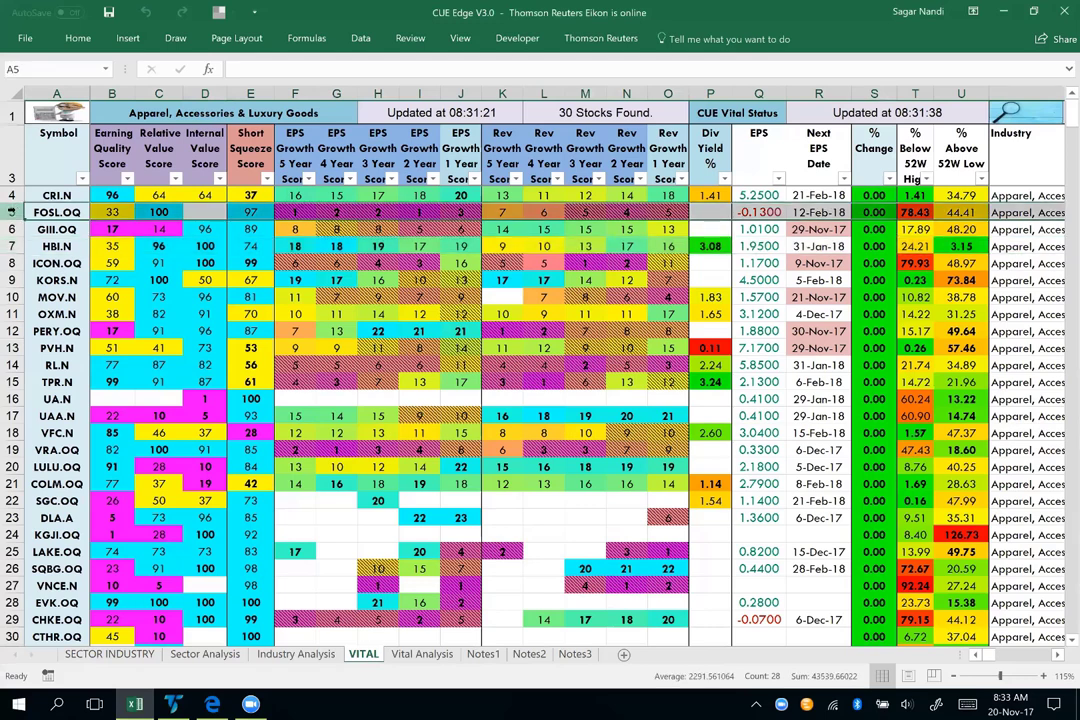
click(147, 114)
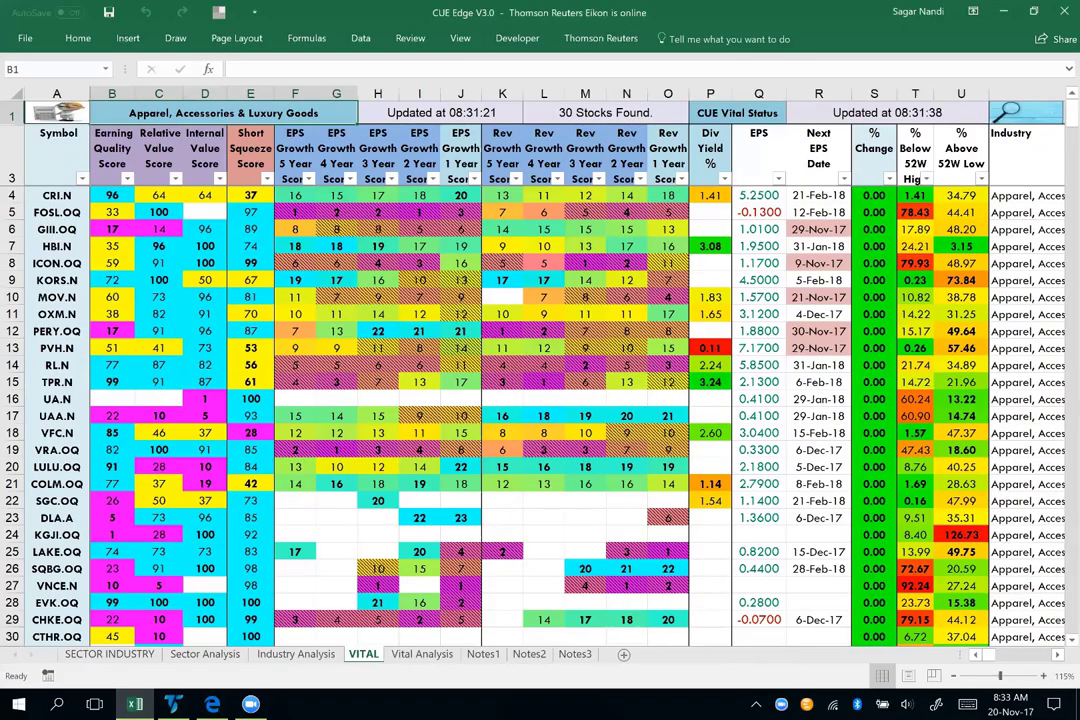
Switch to TradeStation and draw arrows on FOSL's weekly chart marking the long decline, the August low and the support extending from it.
key(alt+Tab)
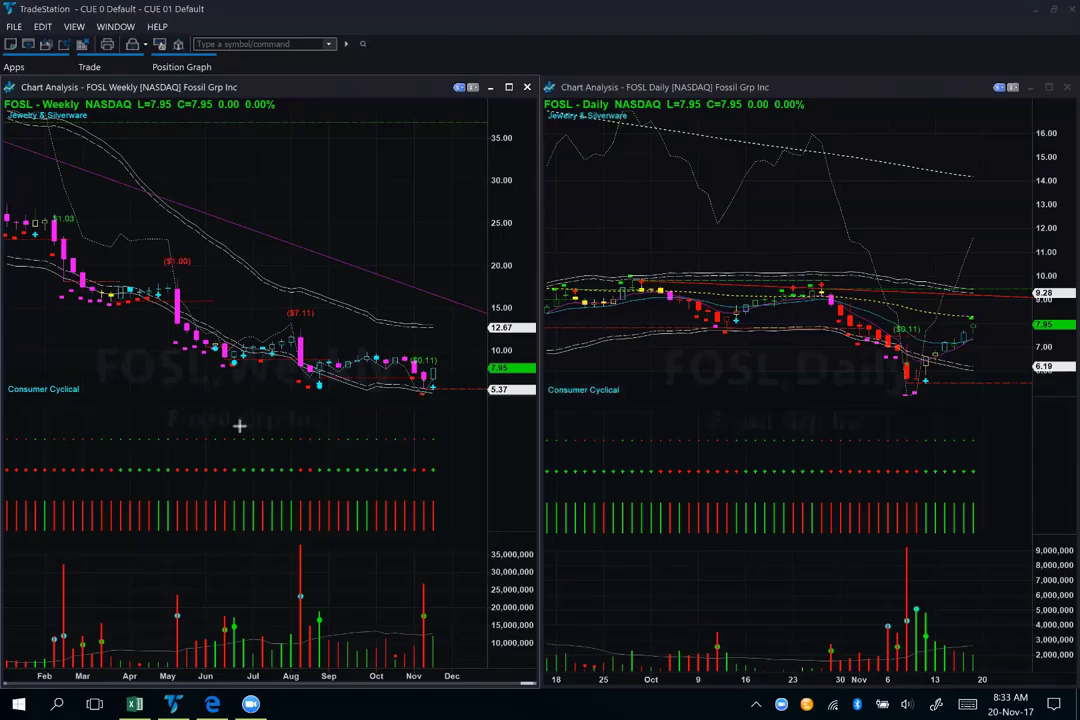
drag(29, 275, 231, 373)
drag(250, 415, 311, 396)
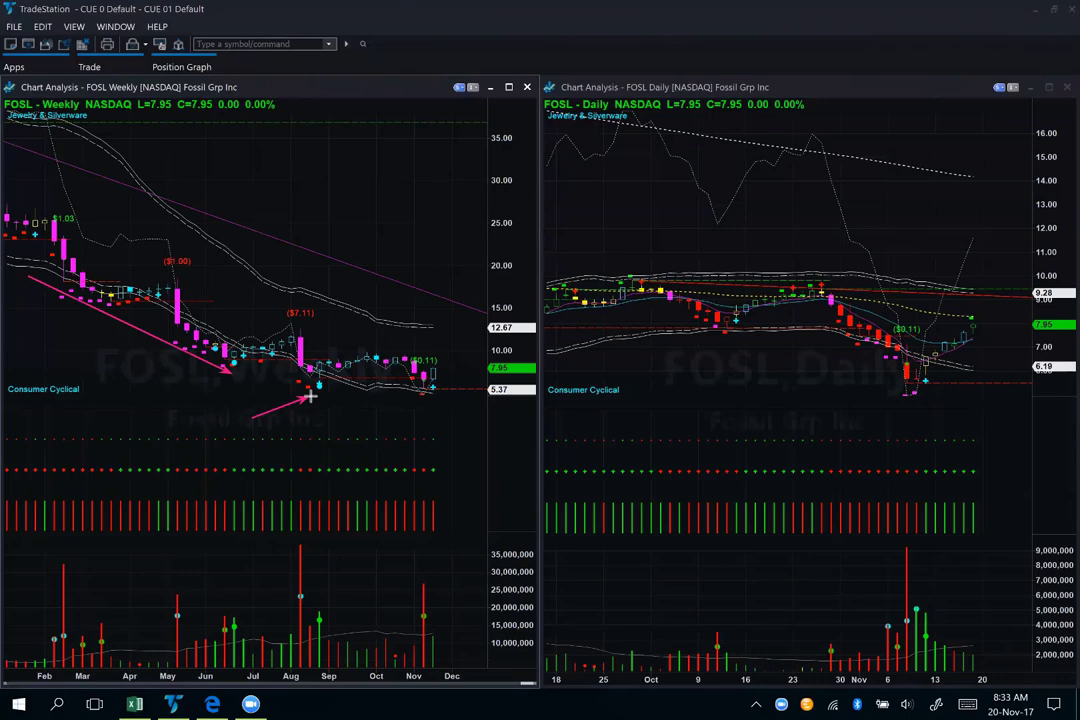
mouse_move(318, 384)
mouse_down()
mouse_move(373, 366)
mouse_move(385, 383)
mouse_move(416, 382)
mouse_up()
drag(343, 415, 328, 394)
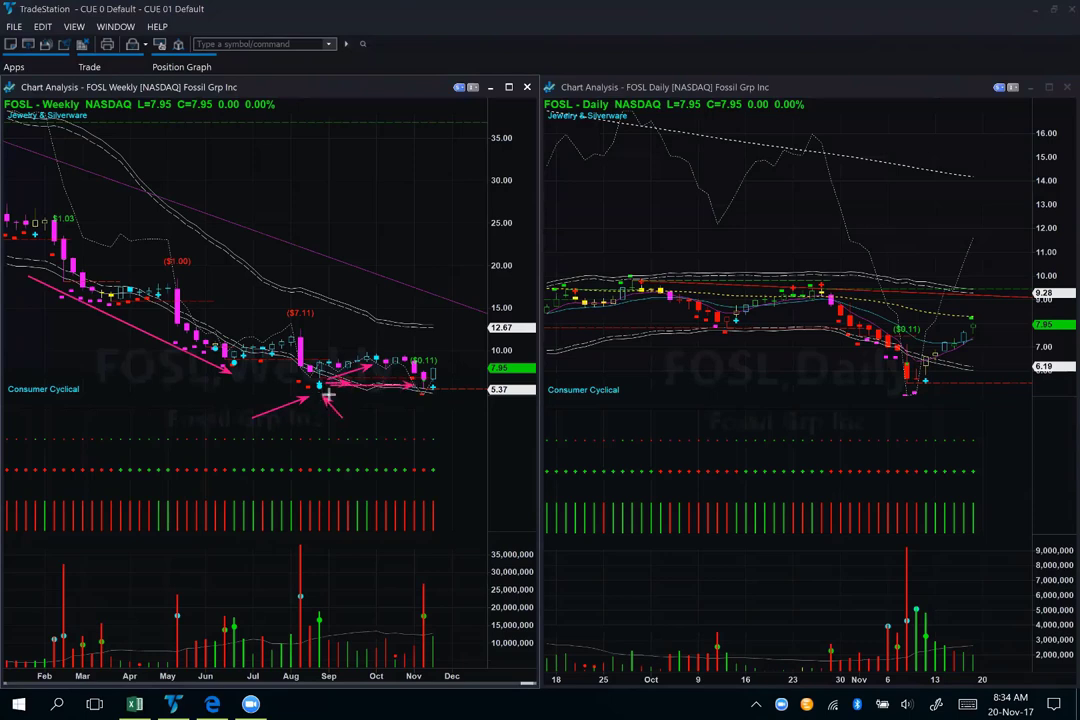
Draw arrows on FOSL's weekly chart marking the November downside breakout, the bullish candle, the recovery and the volume spike.
drag(398, 405, 429, 389)
drag(484, 345, 437, 376)
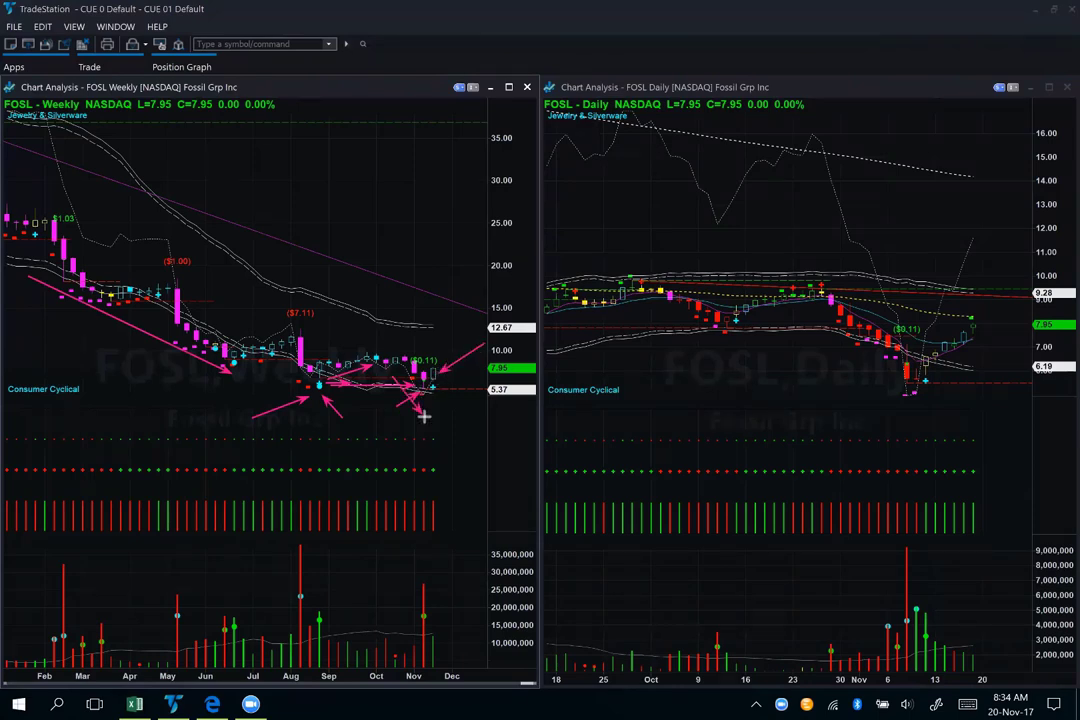
drag(432, 412, 452, 380)
drag(460, 500, 425, 572)
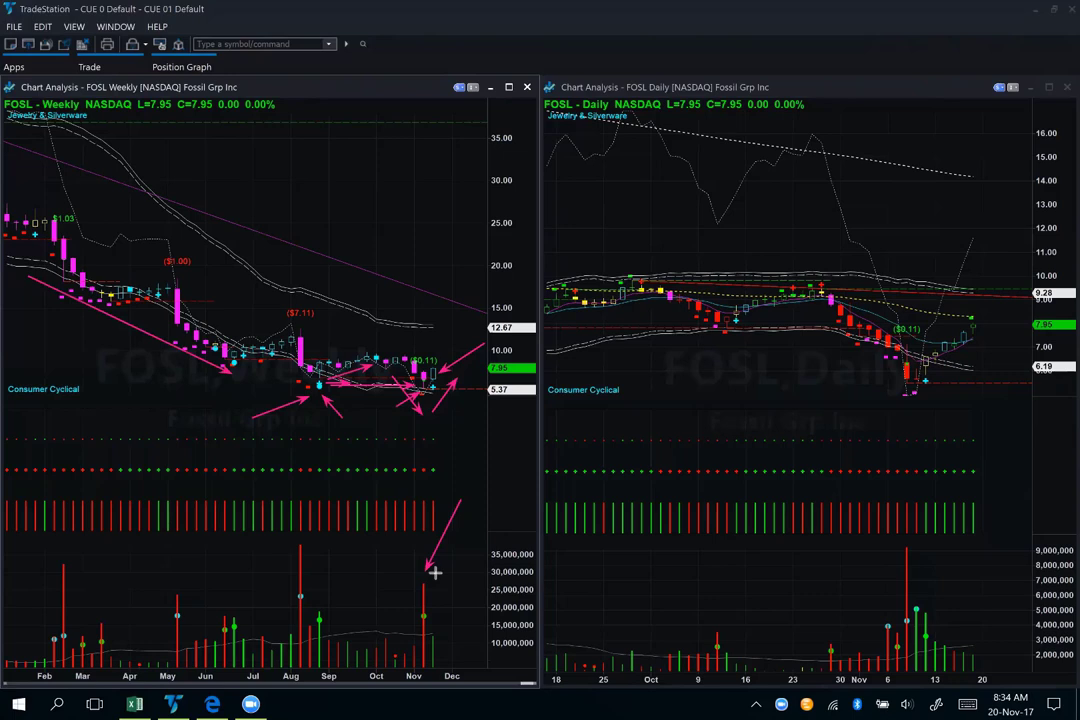
drag(466, 436, 434, 396)
Draw arrows on FOSL's daily chart showing the November low, the rally from it and possible pullback and rebound paths.
drag(940, 380, 988, 336)
drag(882, 396, 955, 399)
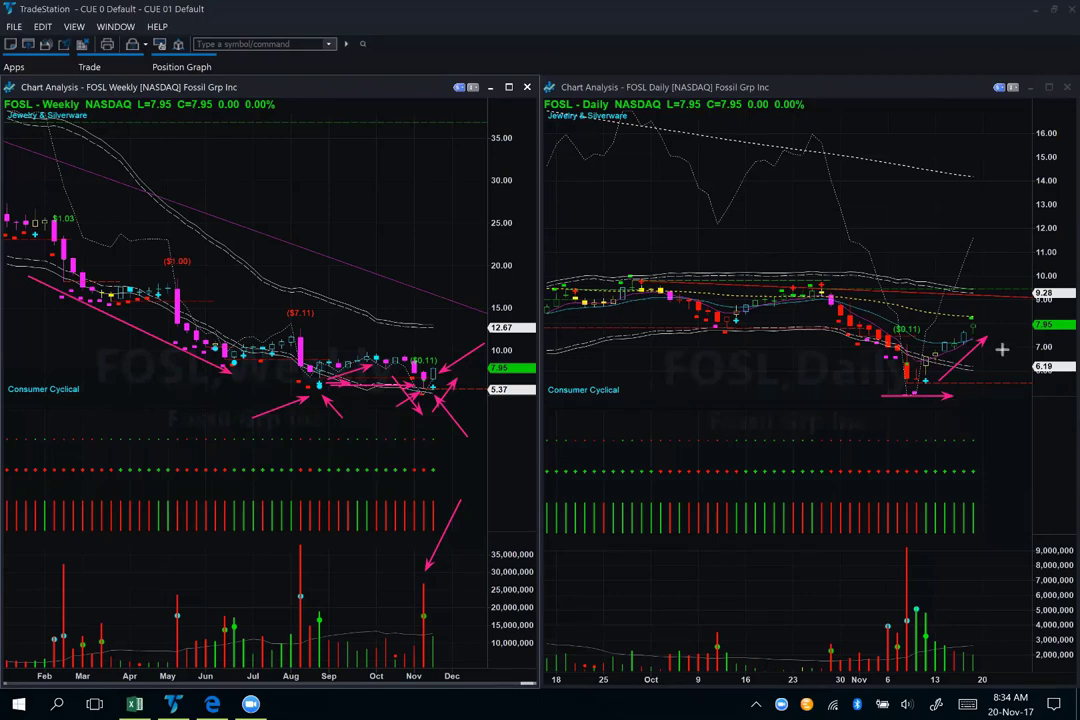
drag(980, 334, 1000, 357)
drag(1002, 356, 1015, 322)
mouse_move(983, 346)
mouse_down()
mouse_move(998, 386)
mouse_move(1025, 386)
mouse_move(1010, 388)
mouse_move(1018, 378)
mouse_up()
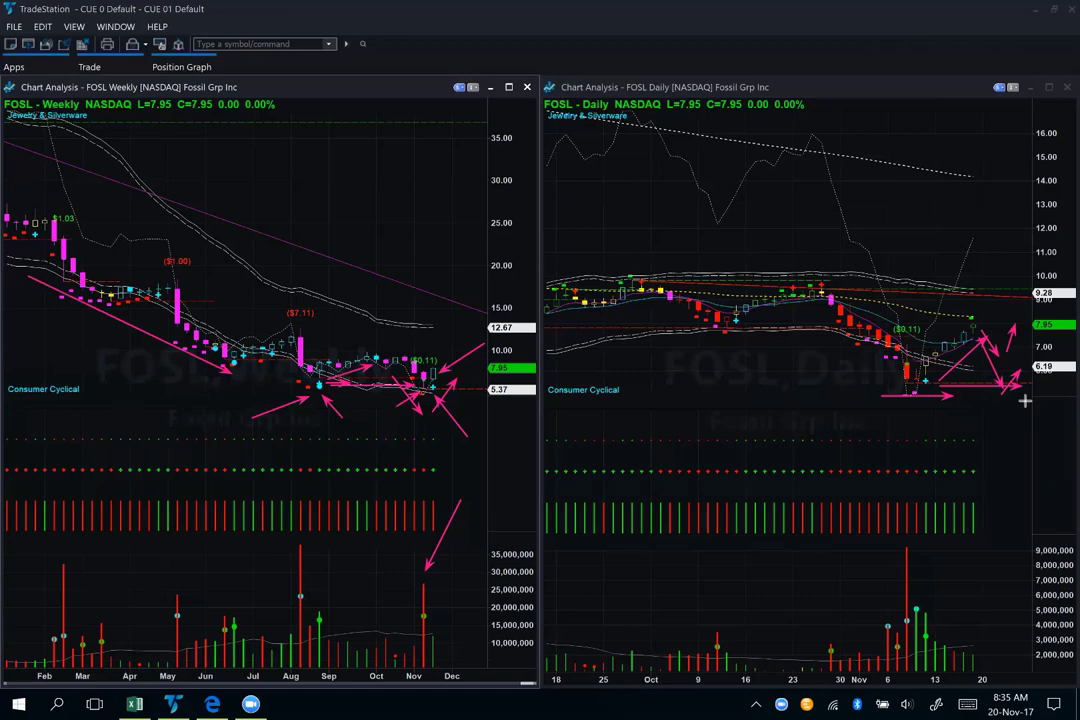
Change the weekly and daily charts to the next symbol, HBI.
key(Down)
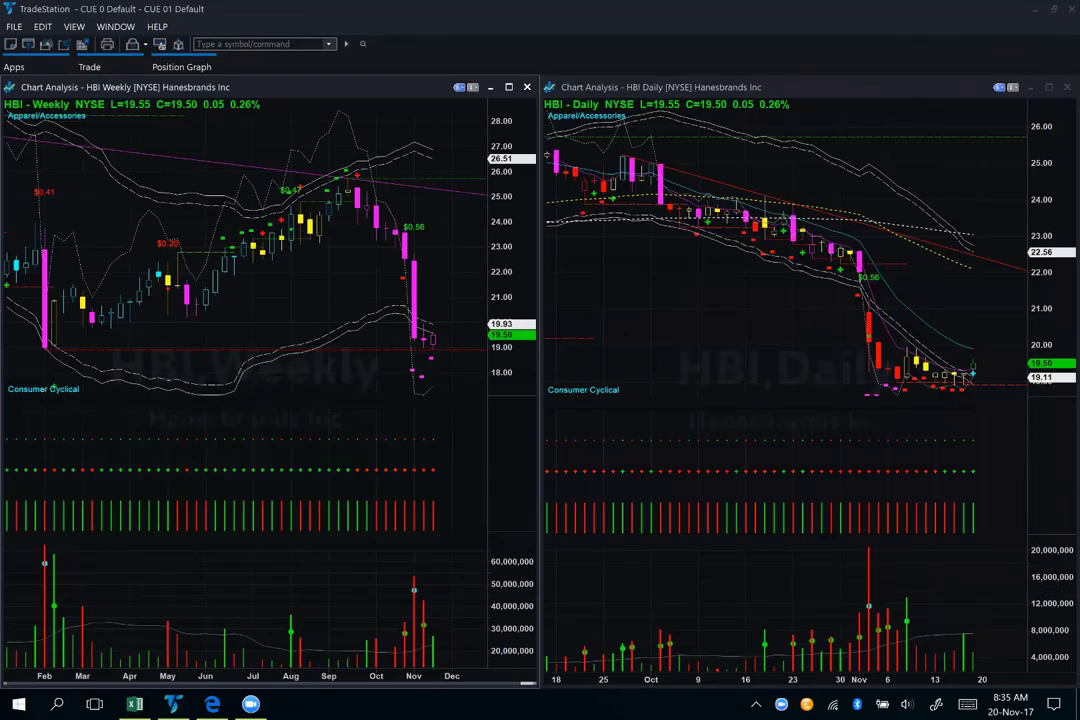
Draw arrows on HBI's weekly chart marking the February volume, the rally, the decline, the support from the February low and the November volume.
drag(51, 420, 47, 622)
mouse_move(85, 338)
mouse_down()
mouse_move(261, 269)
mouse_move(350, 216)
mouse_move(382, 311)
mouse_up()
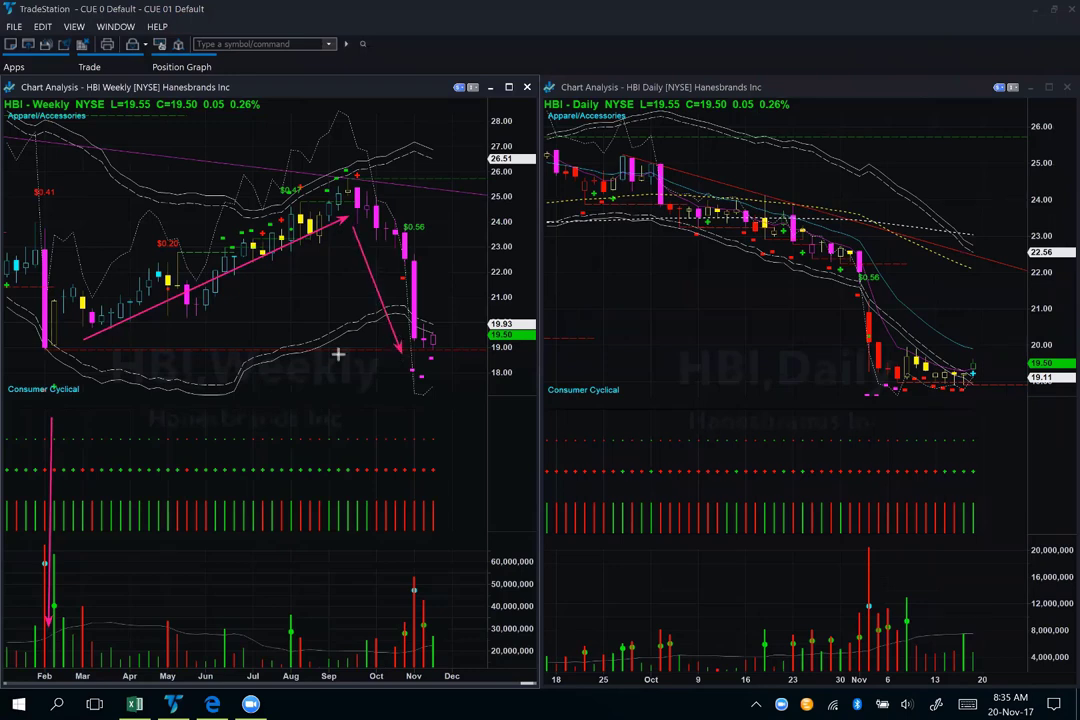
mouse_move(53, 350)
mouse_down()
mouse_move(478, 351)
mouse_move(426, 357)
mouse_move(440, 350)
mouse_up()
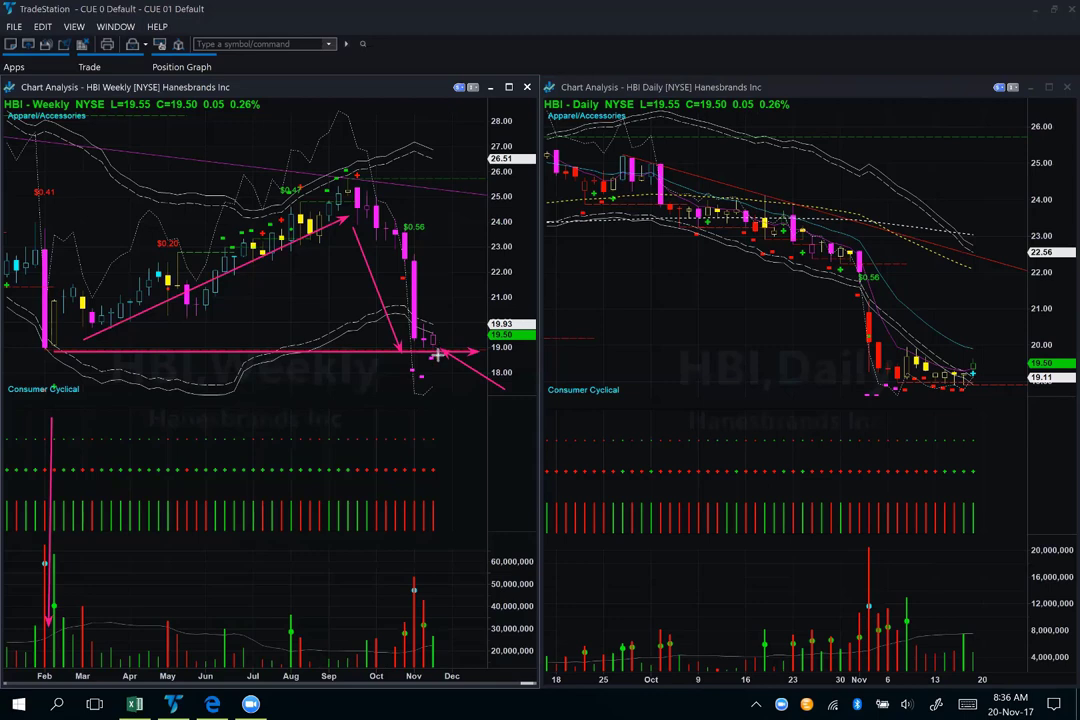
drag(55, 353, 472, 353)
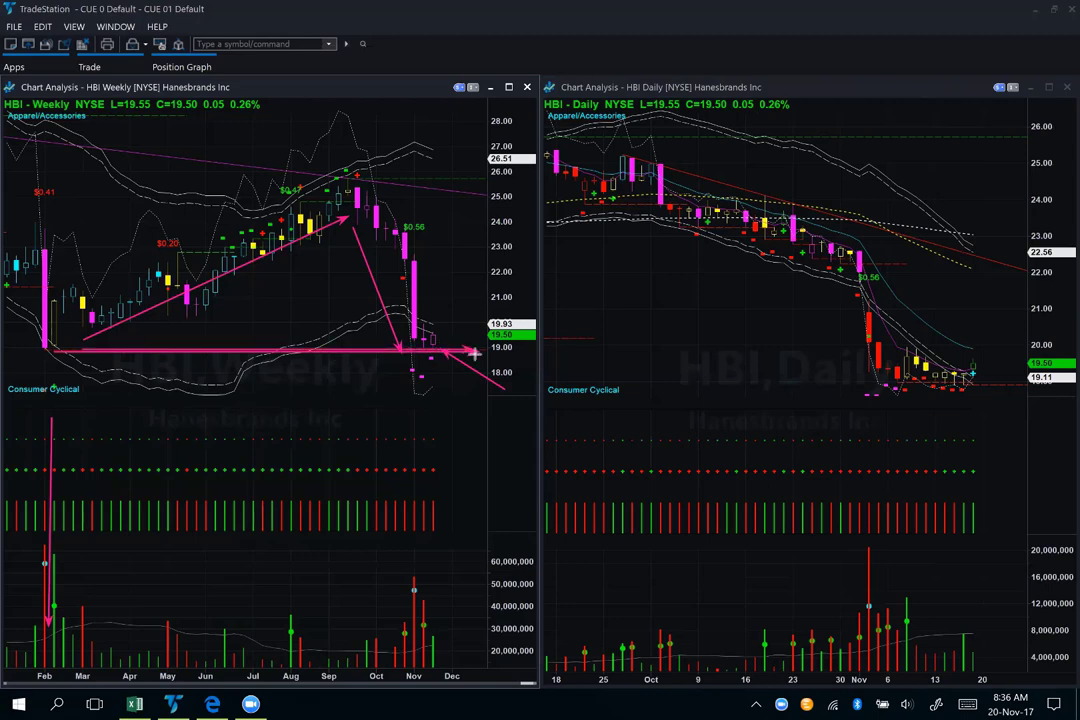
drag(470, 540, 425, 590)
Draw arrows on HBI's daily chart marking the November drop, the base and the latest candle, plus one at the weekly chart's latest candle.
drag(836, 288, 868, 378)
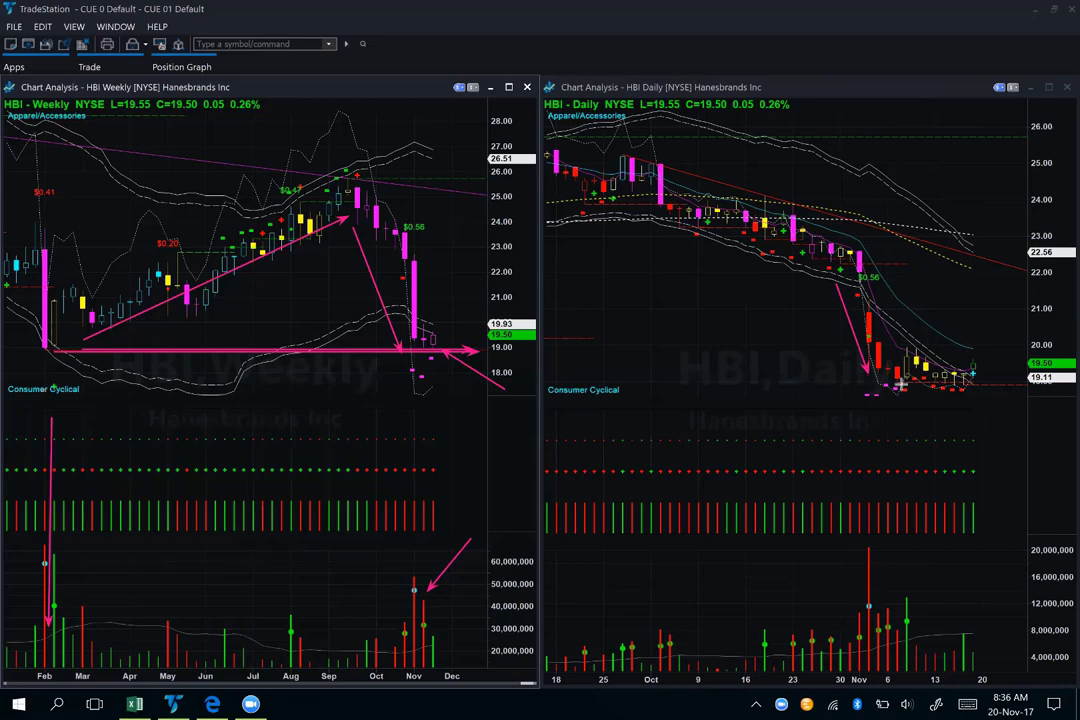
drag(896, 384, 961, 385)
drag(1025, 415, 982, 385)
drag(1005, 325, 987, 355)
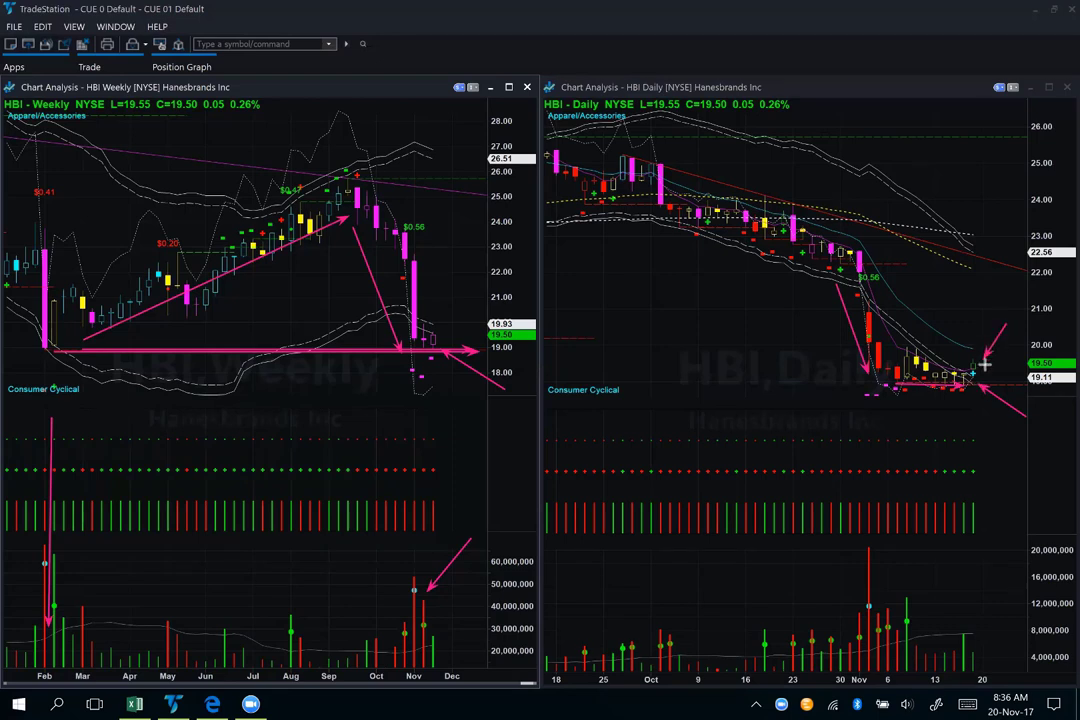
drag(480, 297, 440, 330)
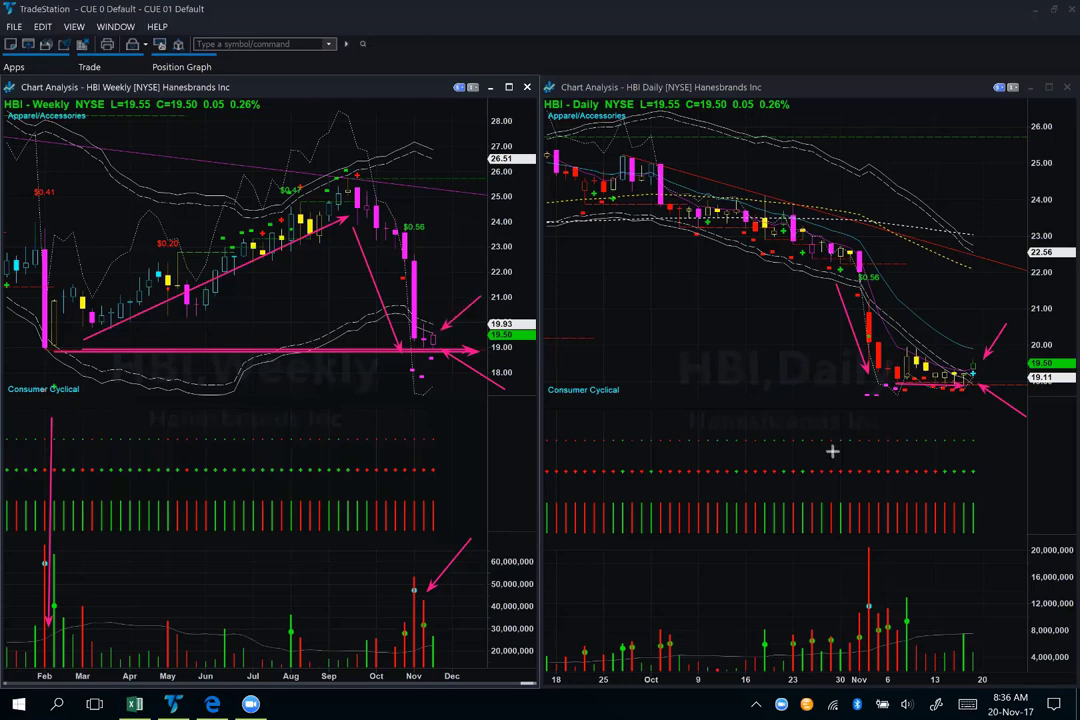
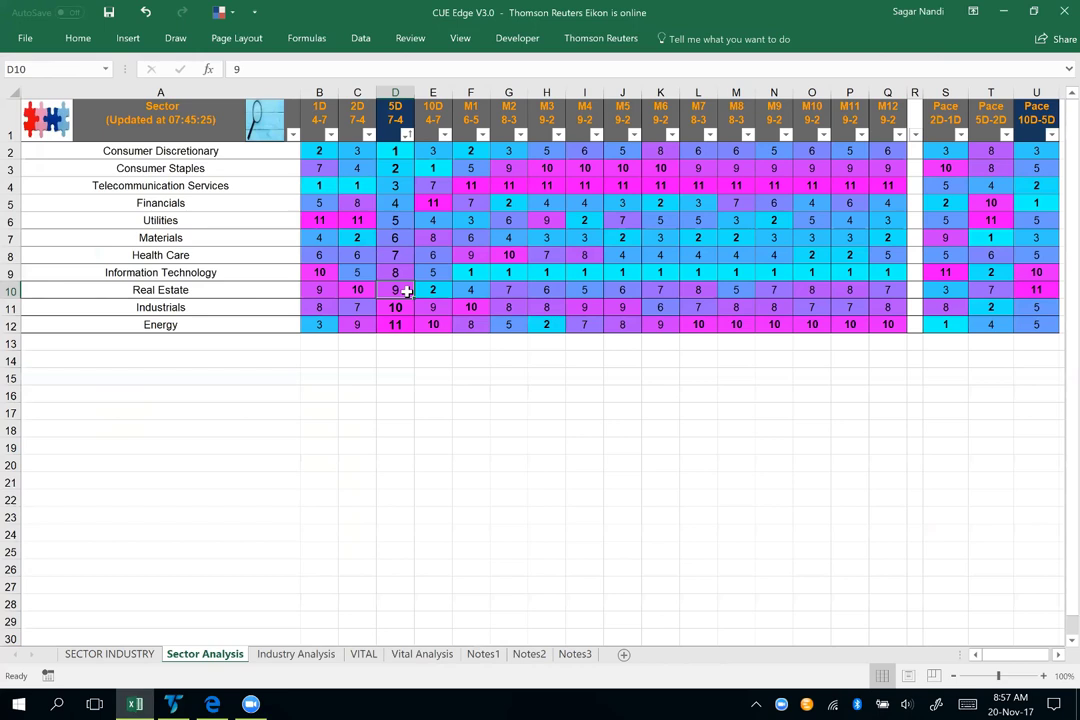
Switch to the CUE Edge workbook, check Real Estate's 5D and 10D-5D pace ranks, and list its industries in the Industry Analysis sheet.
click(1045, 291)
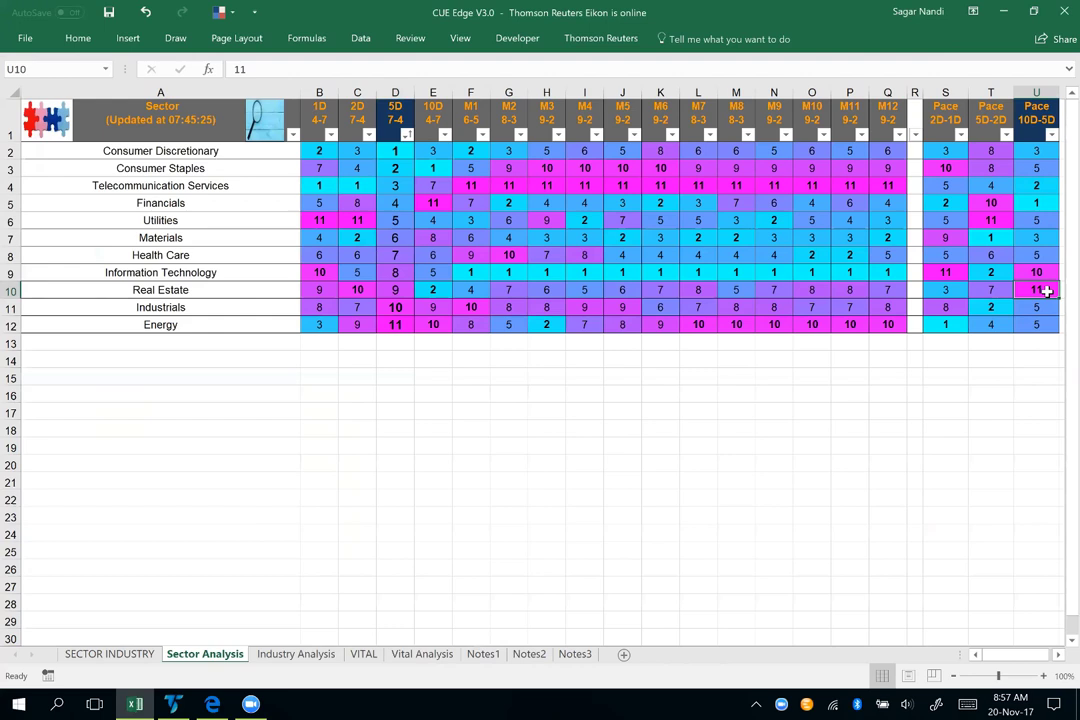
click(405, 290)
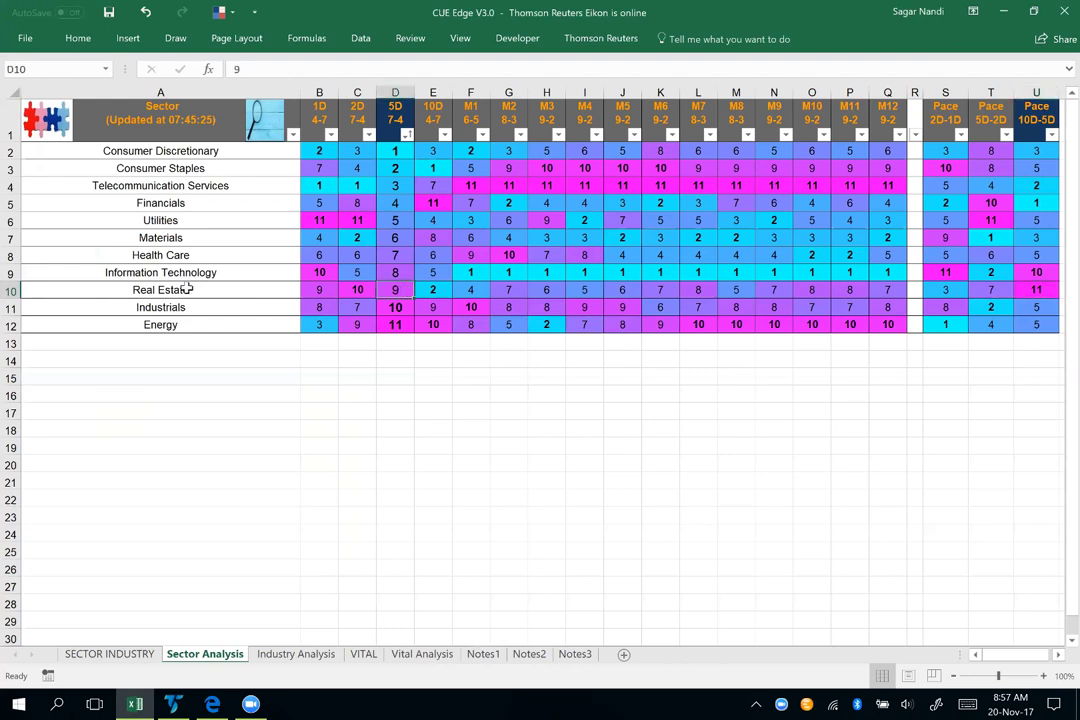
click(278, 293)
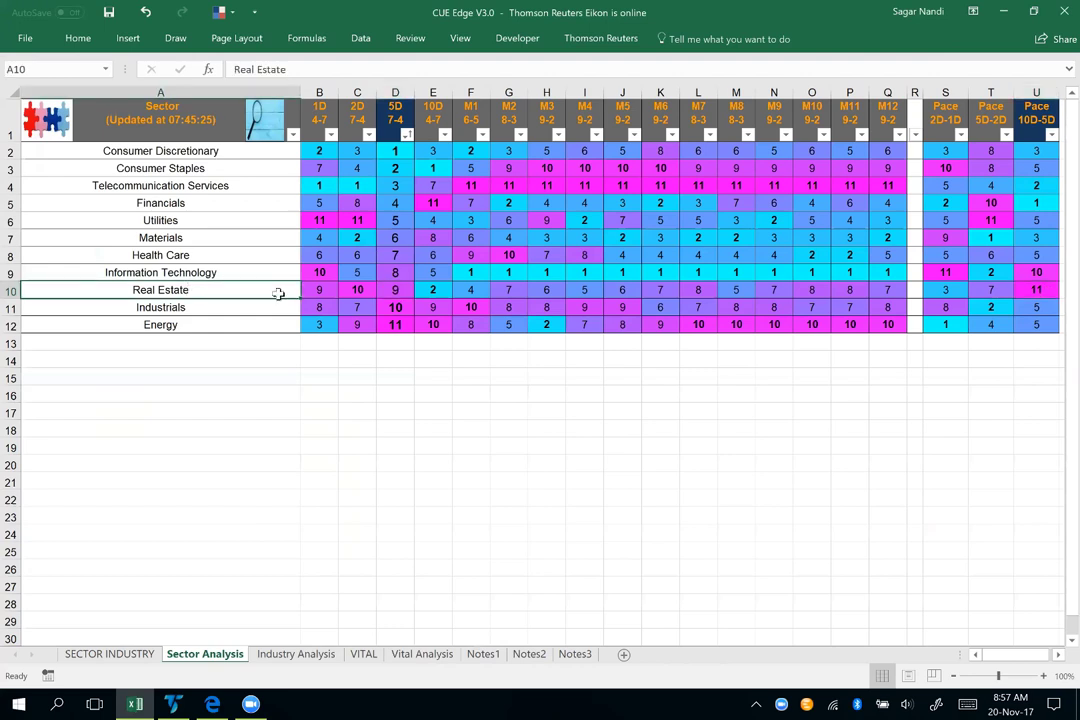
click(57, 126)
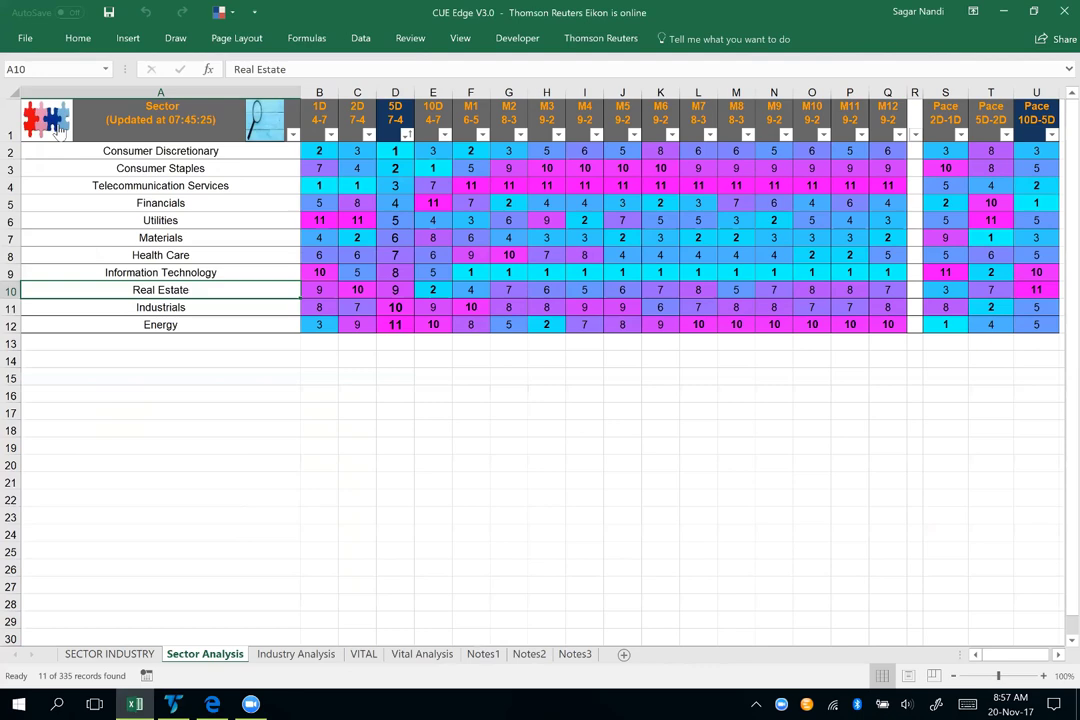
click(292, 655)
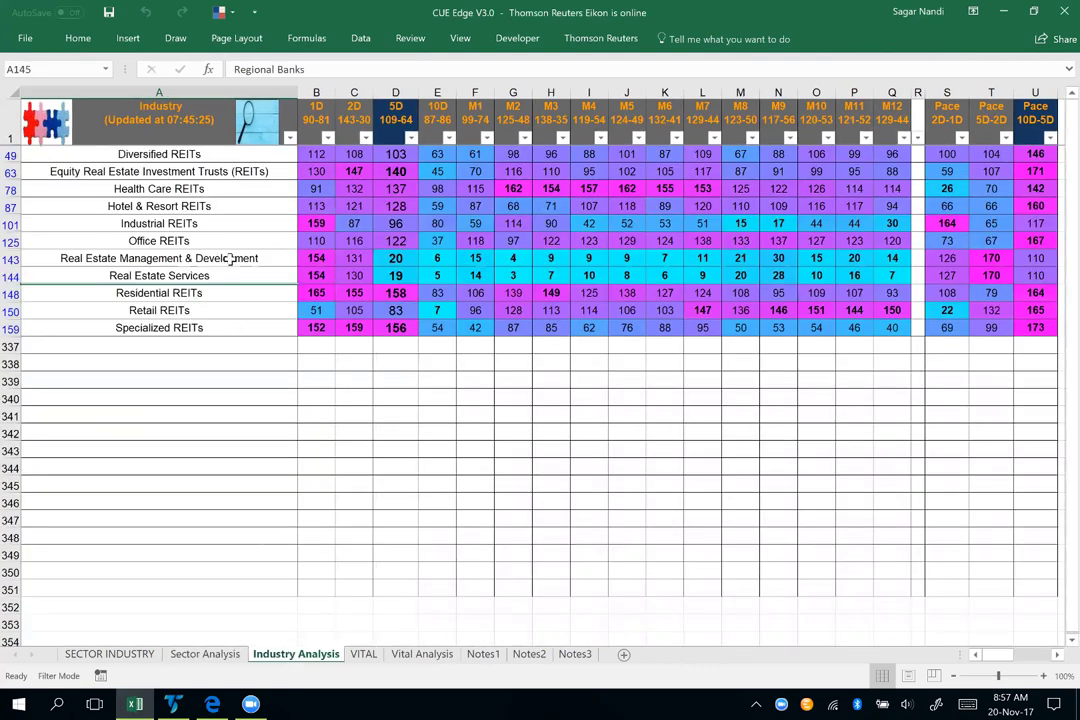
Review Specialized REITs' 5D to M12 and 10D-5D pace ranks among the real estate industries, and load its stocks into the VITAL sheet.
drag(176, 154, 176, 330)
click(208, 396)
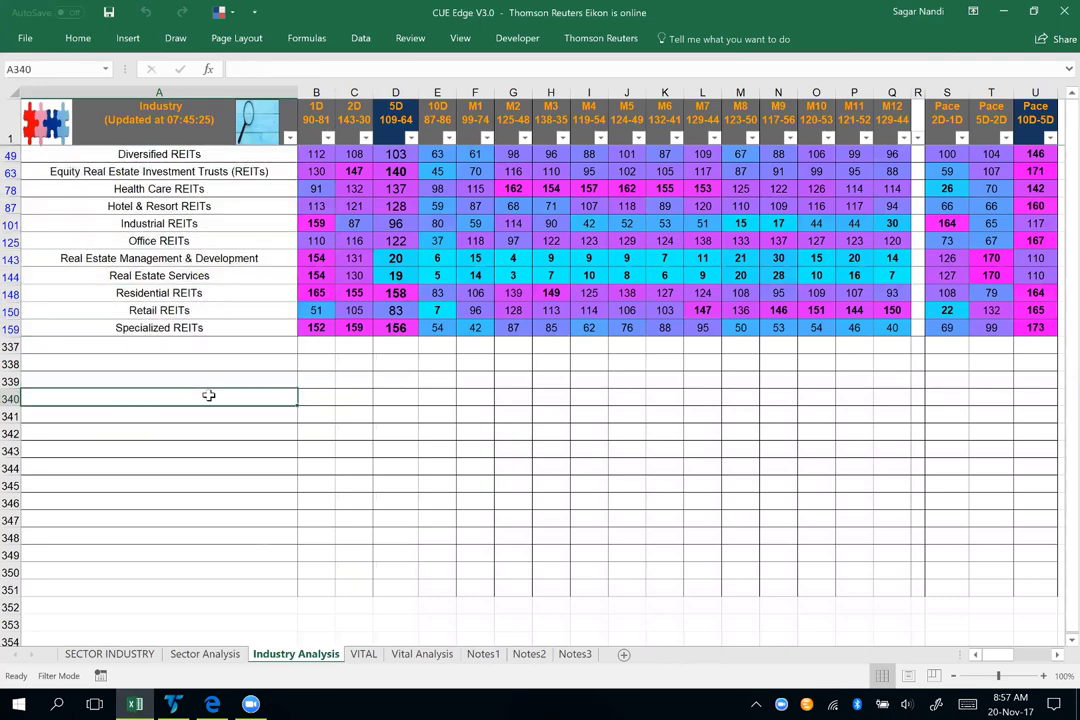
drag(176, 330, 355, 330)
drag(892, 328, 410, 328)
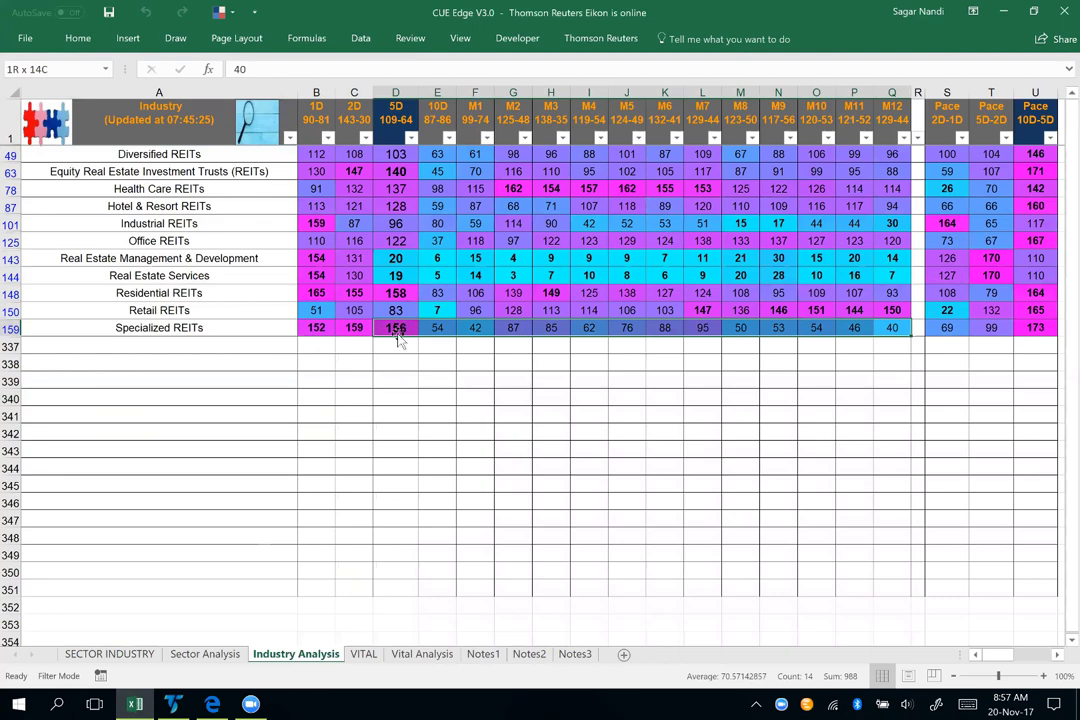
click(398, 331)
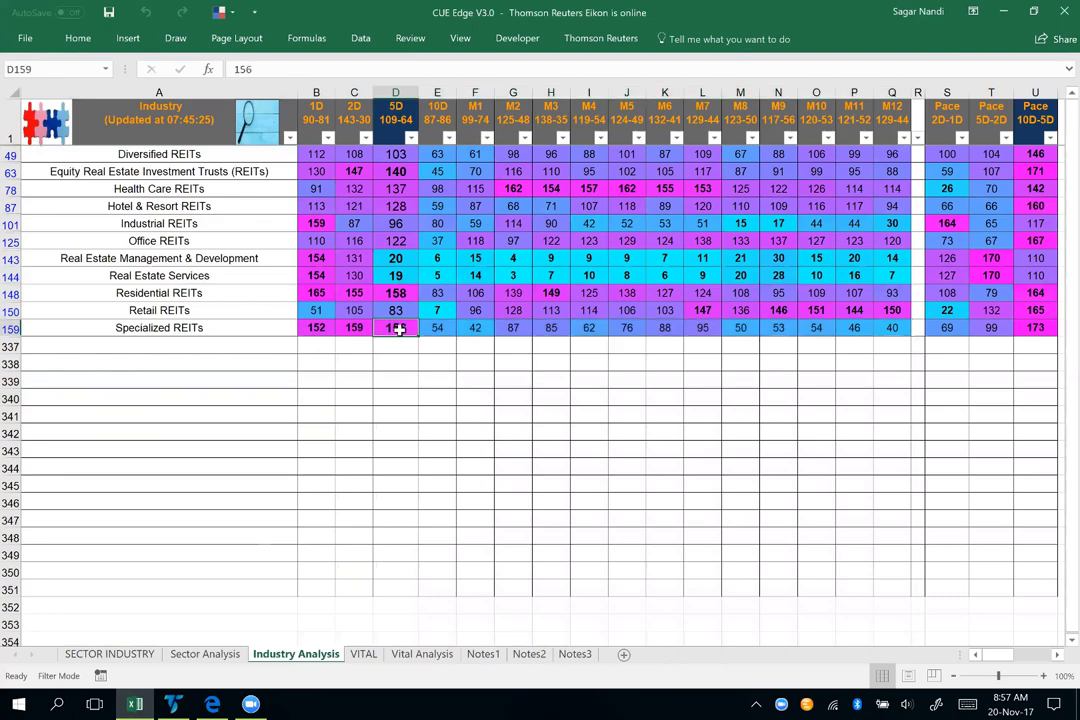
click(230, 330)
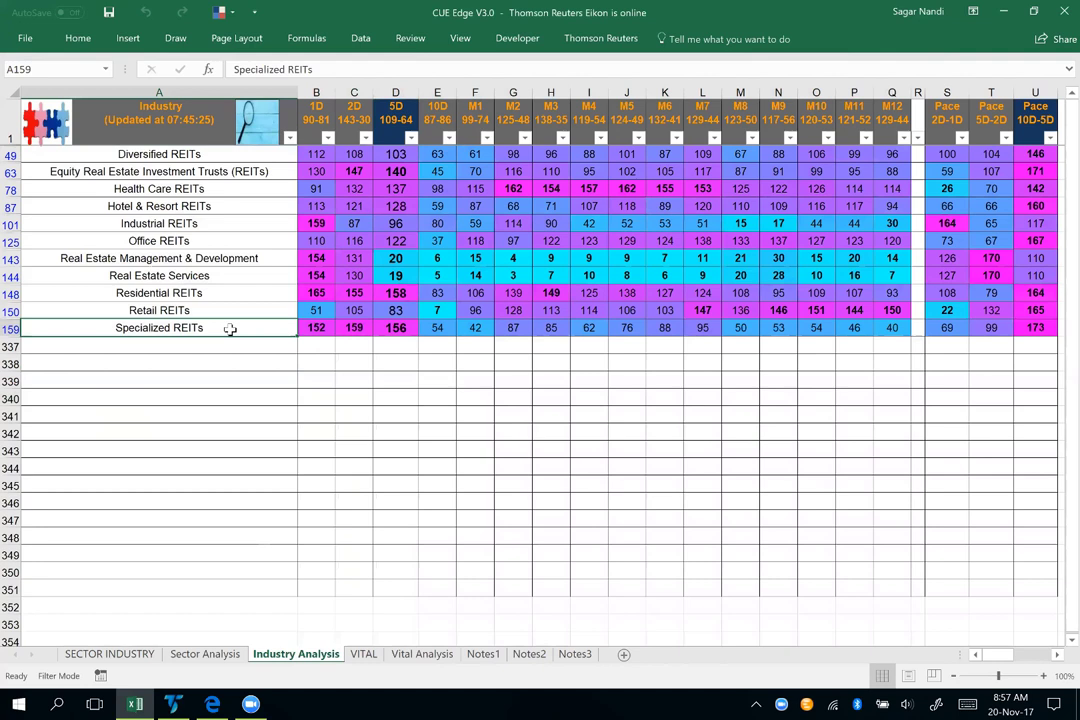
click(1043, 330)
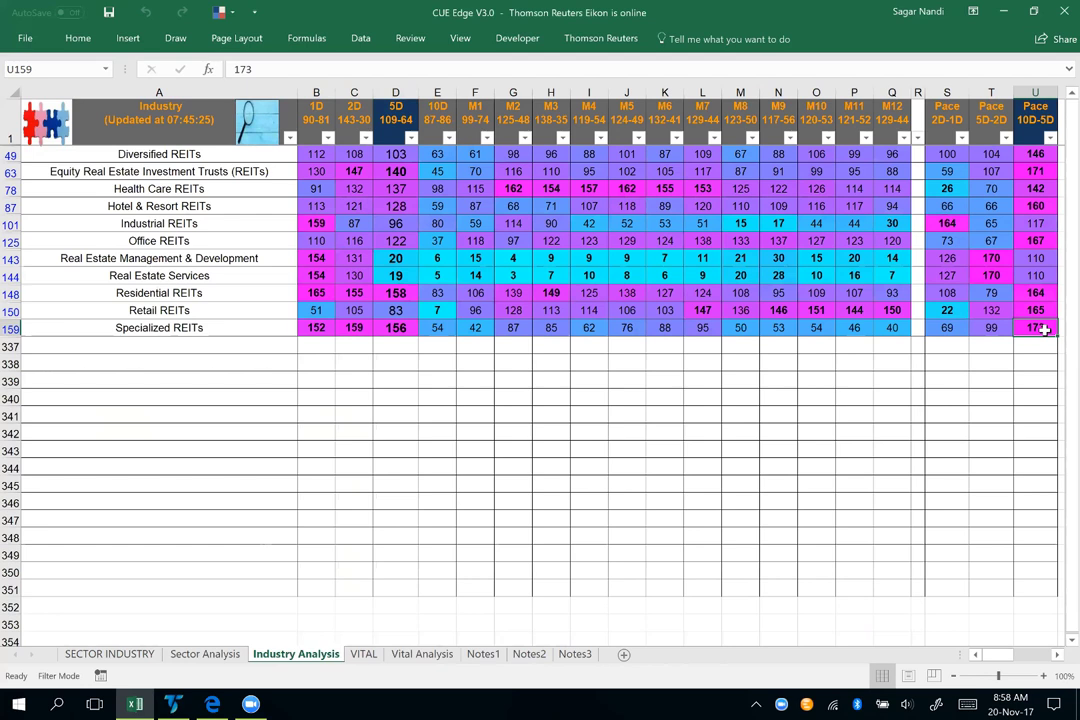
click(259, 325)
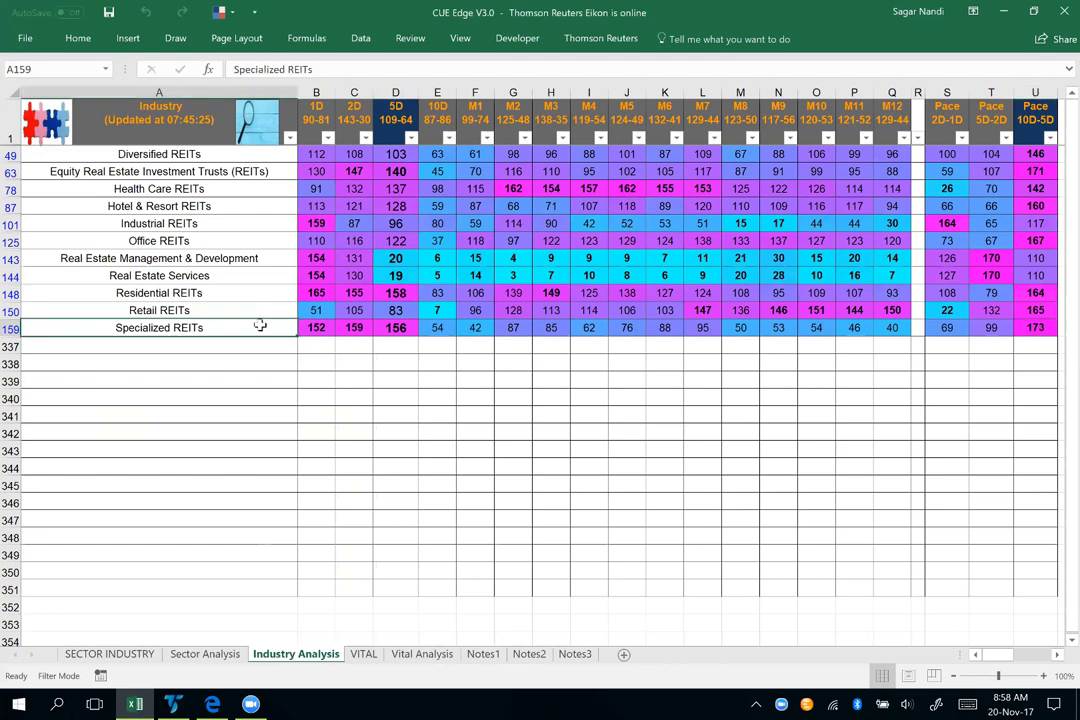
click(45, 130)
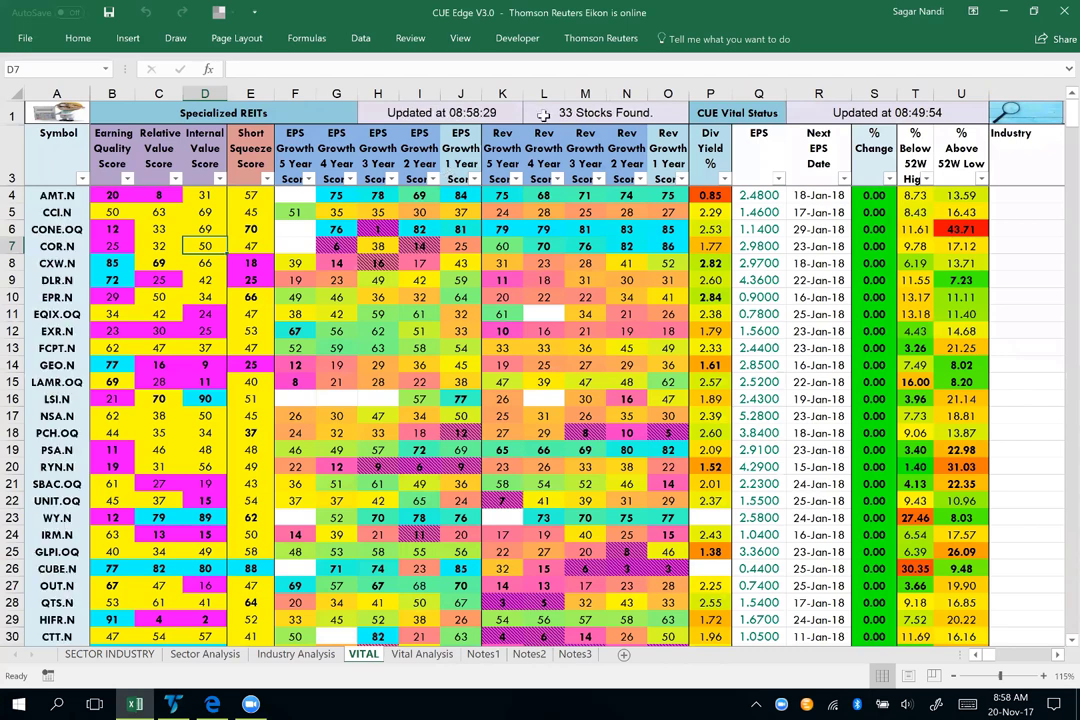
Examine the Specialized REITs stock list, focusing on LAND.OQ's valuation, EPS growth and revenue growth scores.
drag(56, 195, 56, 399)
click(362, 266)
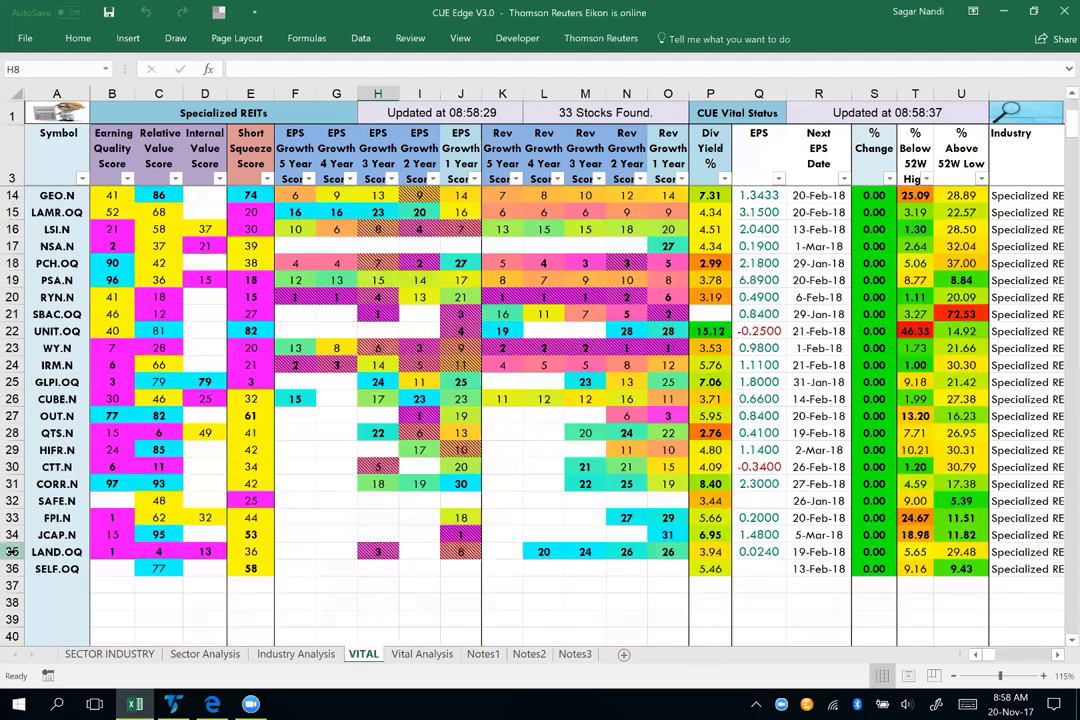
scroll(40, 562, down, 3)
click(12, 551)
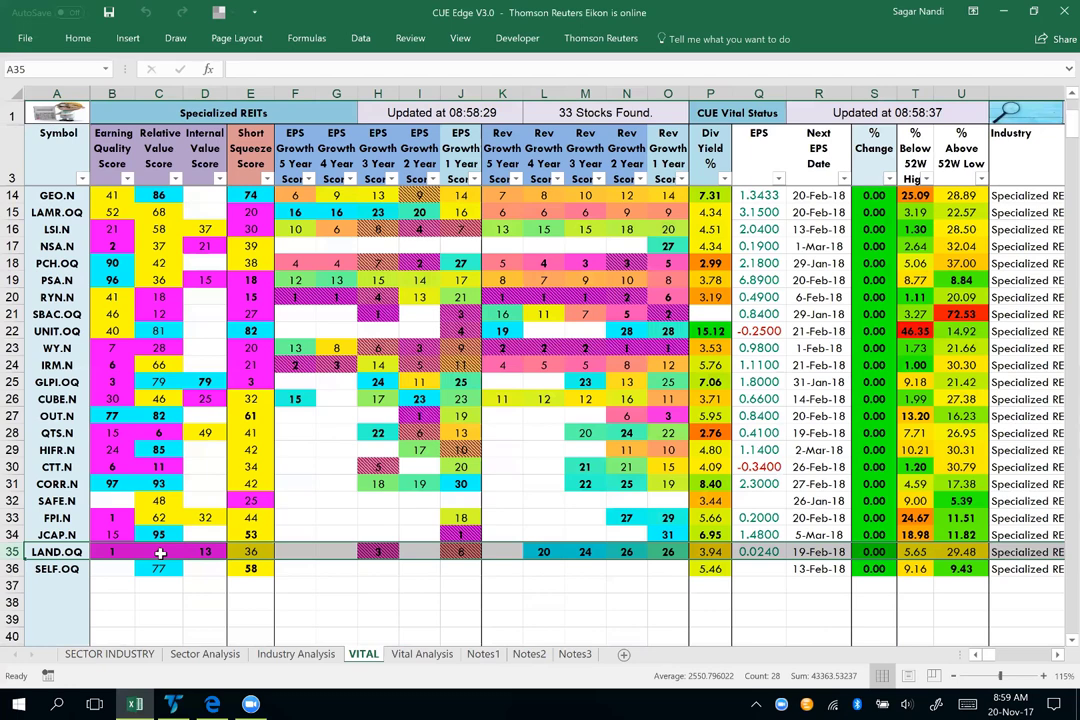
drag(295, 552, 664, 562)
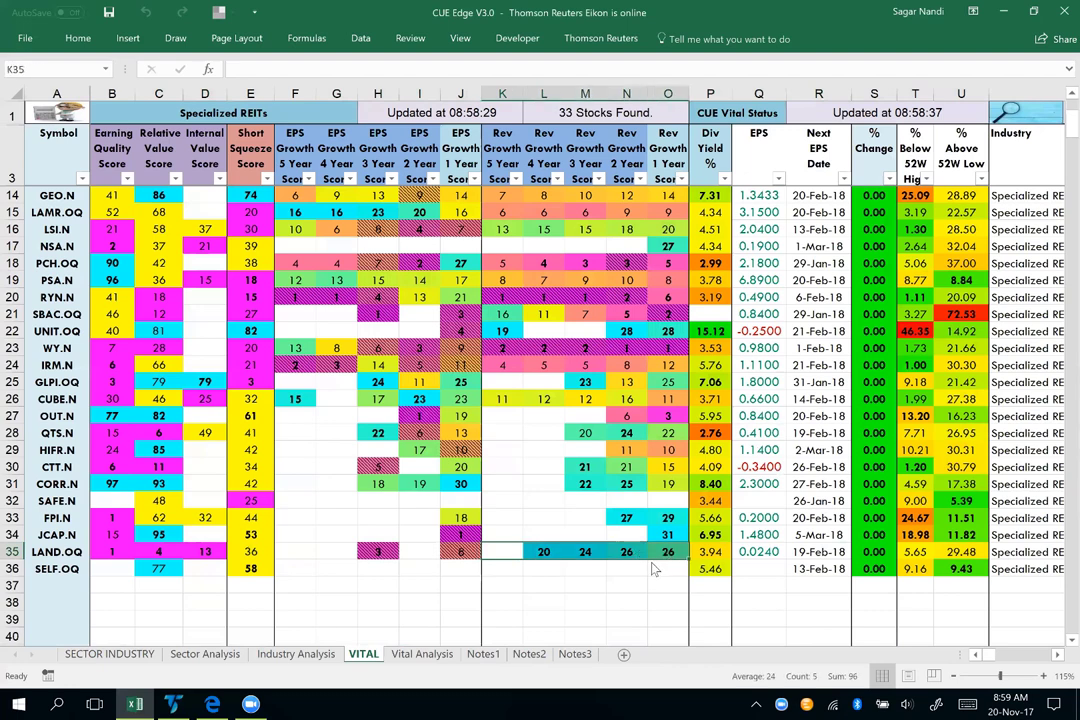
key(Home)
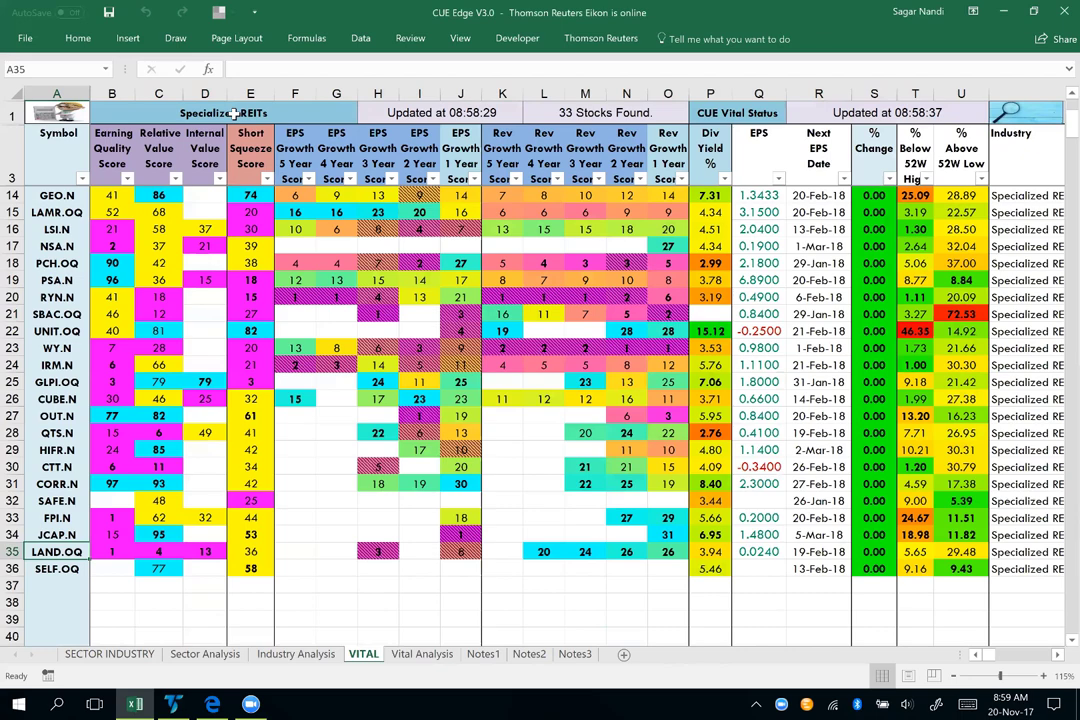
Switch to TradeStation and draw arrows on LAND's weekly chart marking the August high's resistance, the pullback, the recovery, the October peak and the latest candle.
key(alt+Tab)
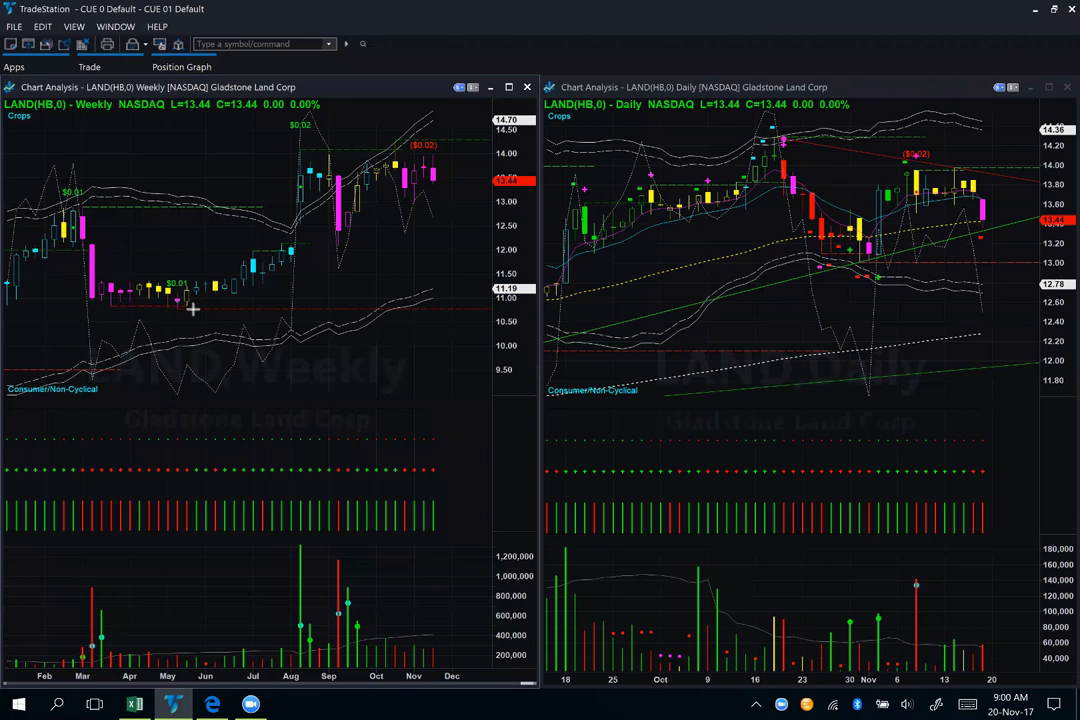
drag(301, 147, 441, 147)
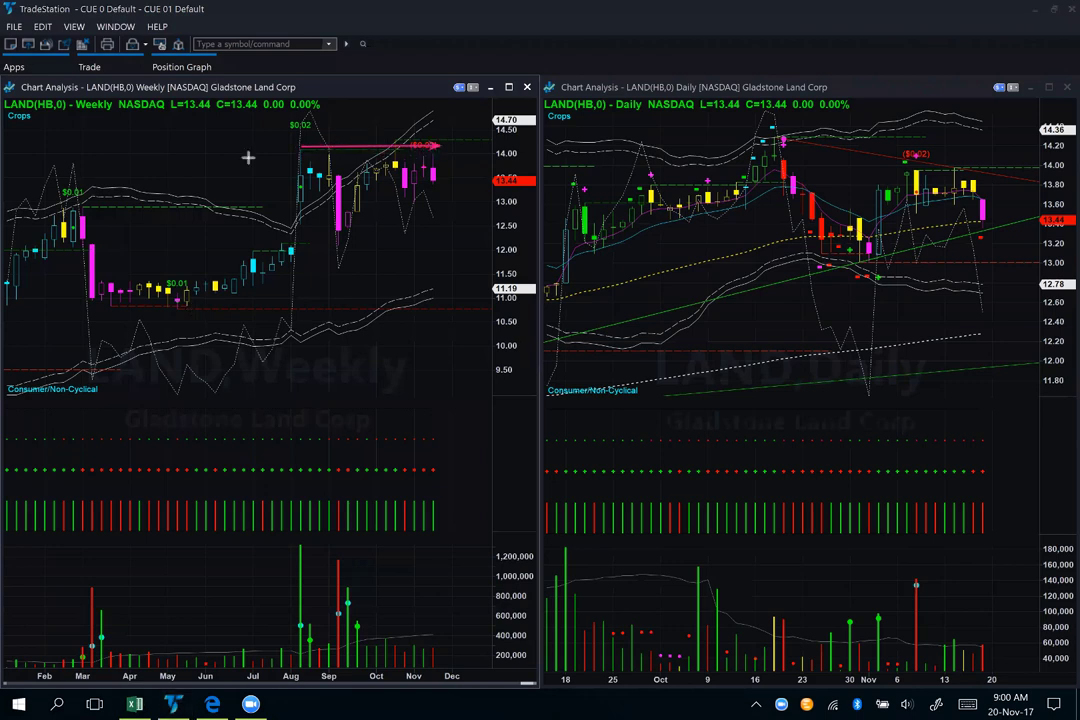
mouse_move(237, 157)
mouse_down()
mouse_move(296, 183)
mouse_move(326, 241)
mouse_move(356, 234)
mouse_move(384, 179)
mouse_up()
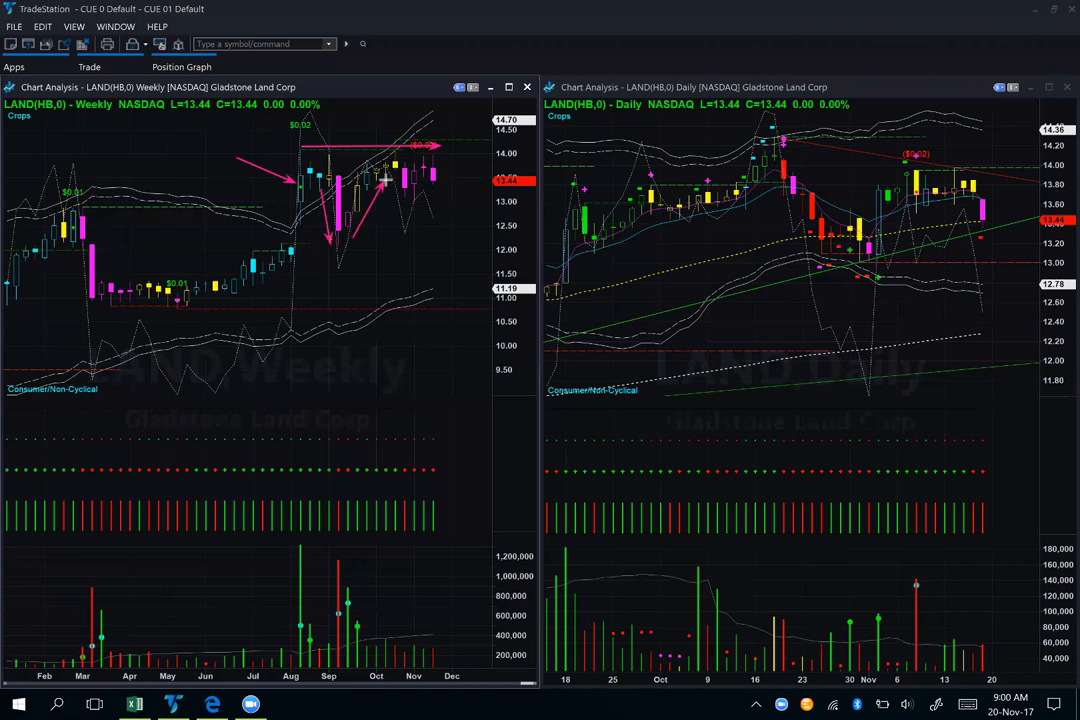
drag(405, 110, 400, 140)
drag(385, 123, 394, 141)
drag(487, 153, 445, 168)
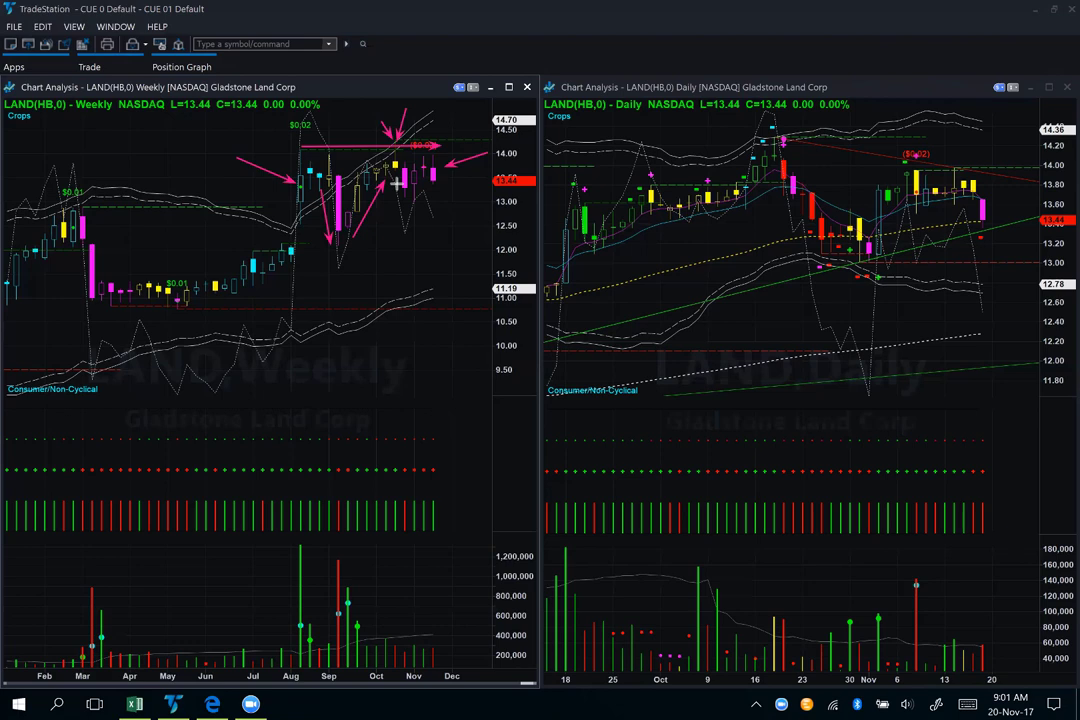
Draw an arrow on LAND's daily chart marking the October high.
drag(868, 112, 790, 137)
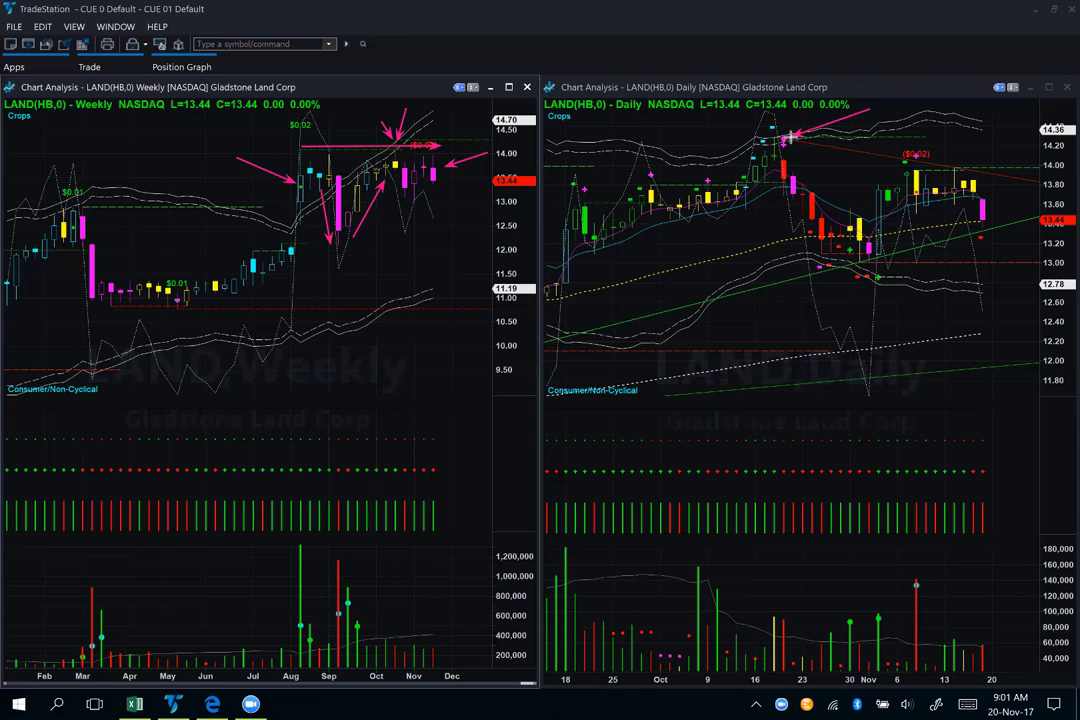